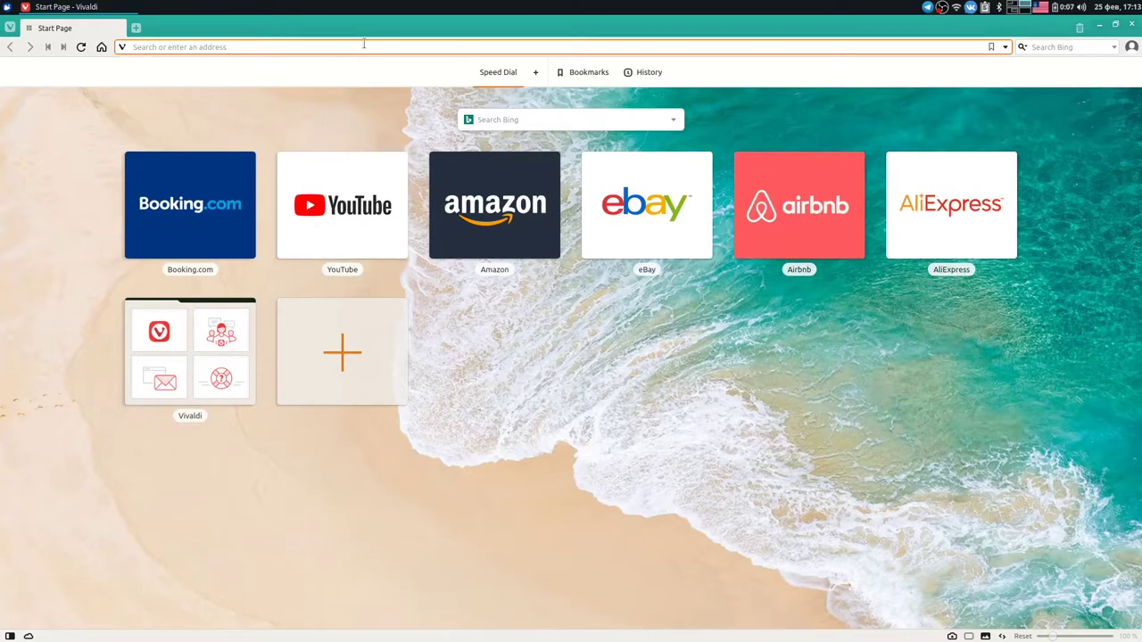
- Load robonomics.network and open the DAPP link in a new tab
{"action": "type", "text": "ro"}
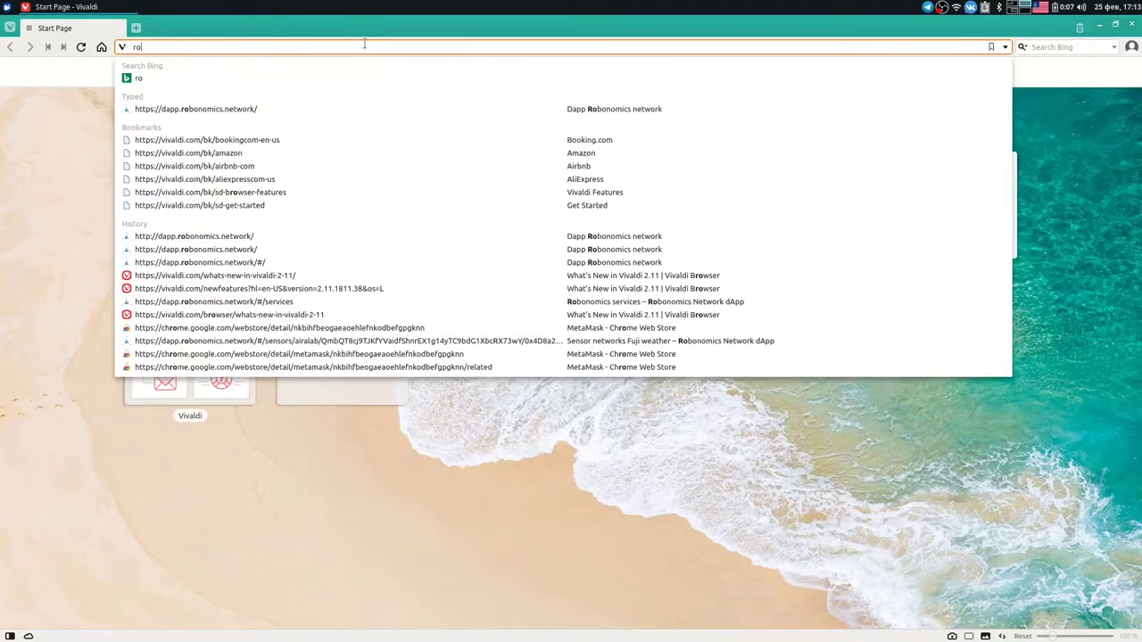
{"action": "type", "text": "bonomics.network"}
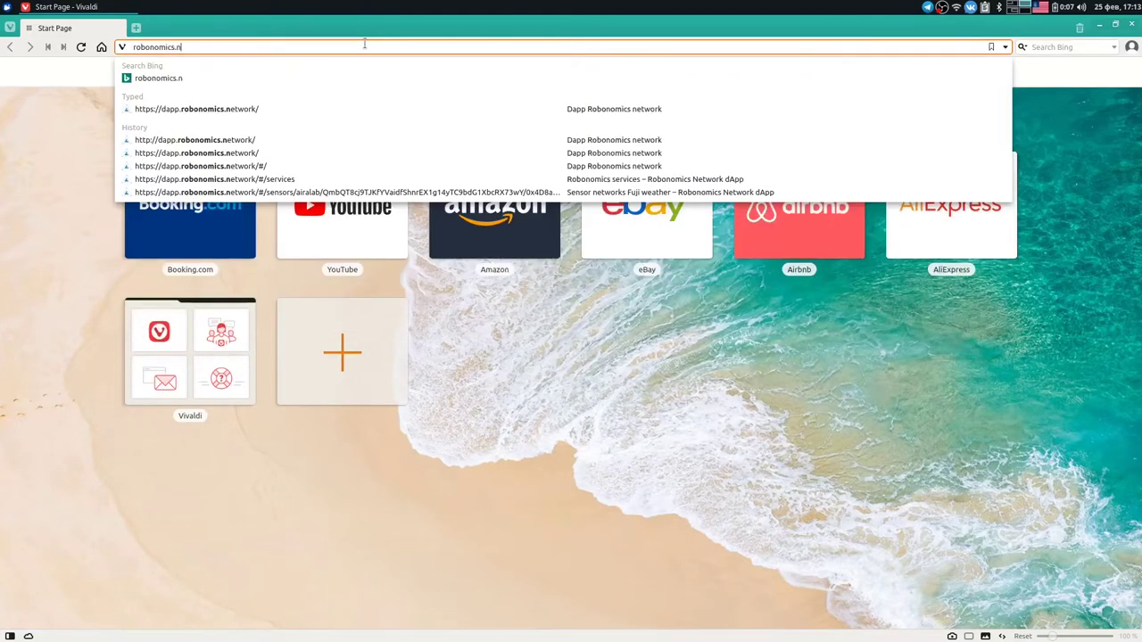
{"action": "key", "text": "Return"}
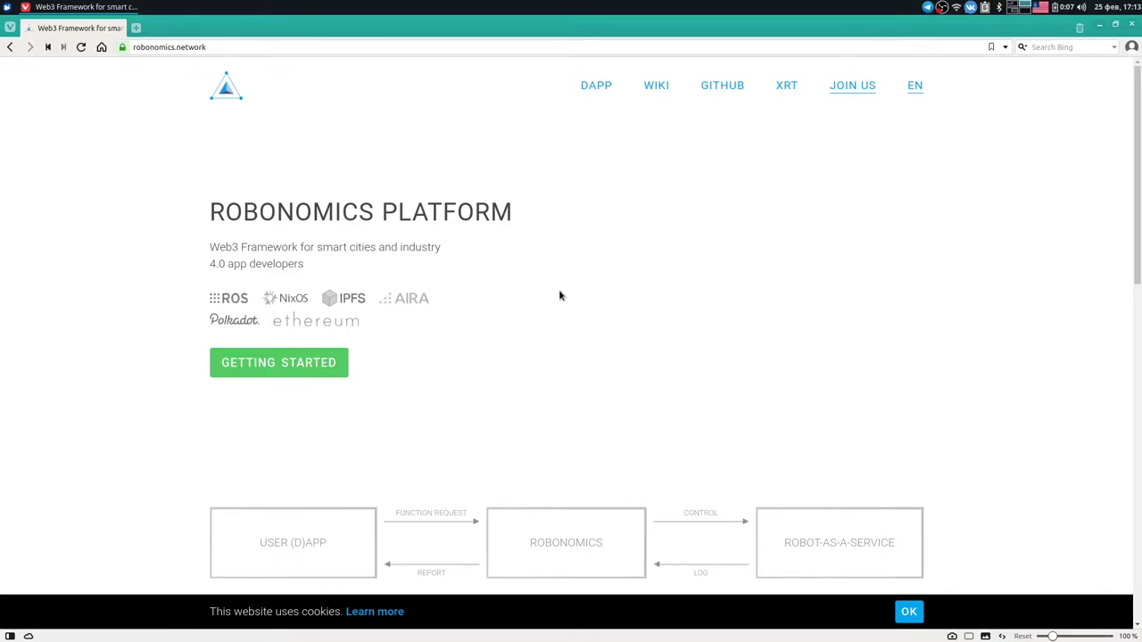
{"action": "left_click", "coordinate": [596, 85]}
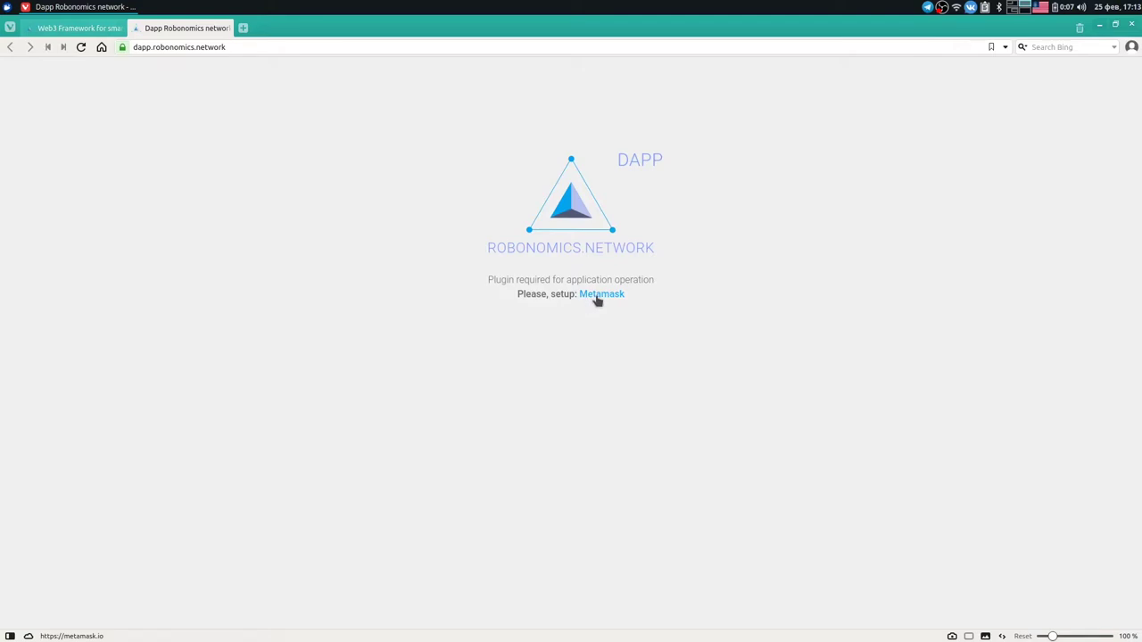
- Follow the dApp's Metamask link and add the MetaMask extension from the Chrome Web Store
{"action": "left_click", "coordinate": [598, 299]}
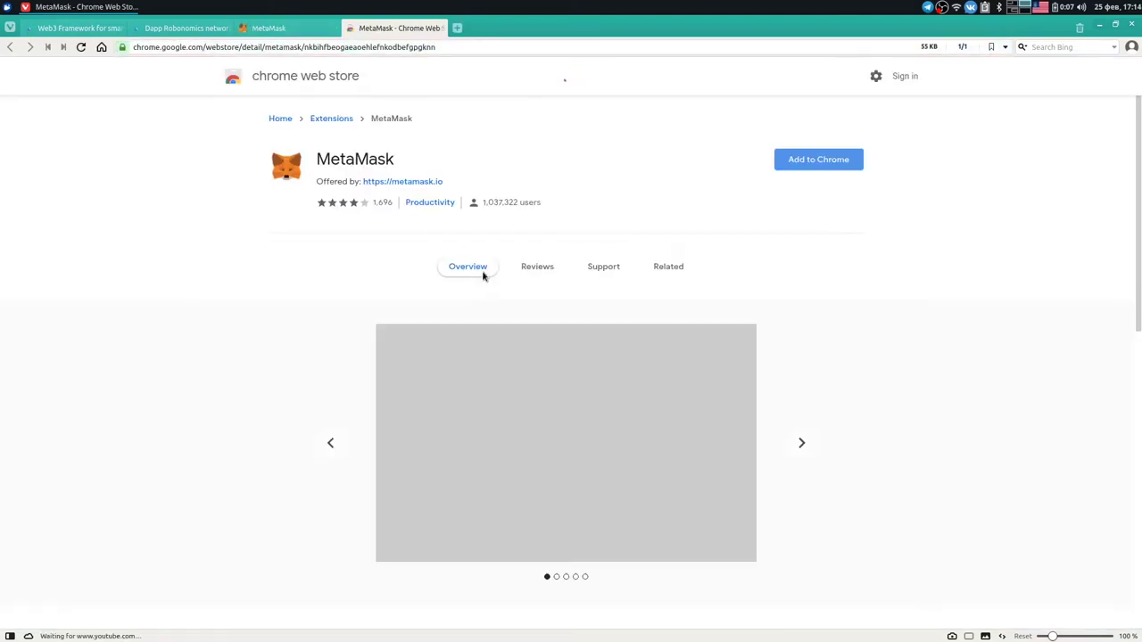
{"action": "left_click", "coordinate": [804, 161]}
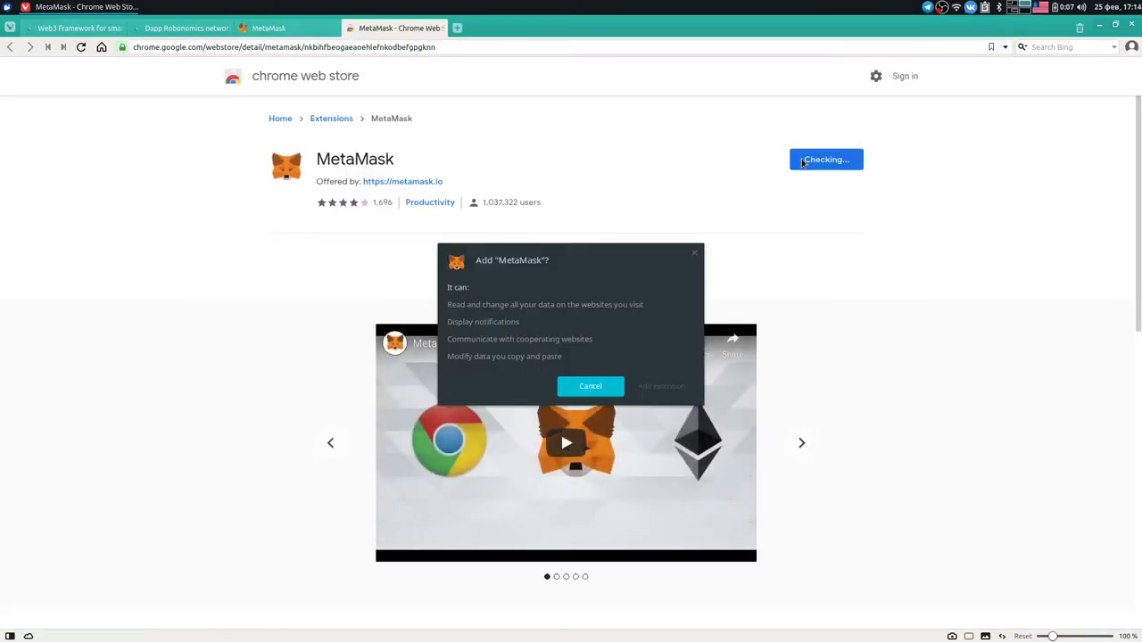
{"action": "left_click", "coordinate": [659, 385]}
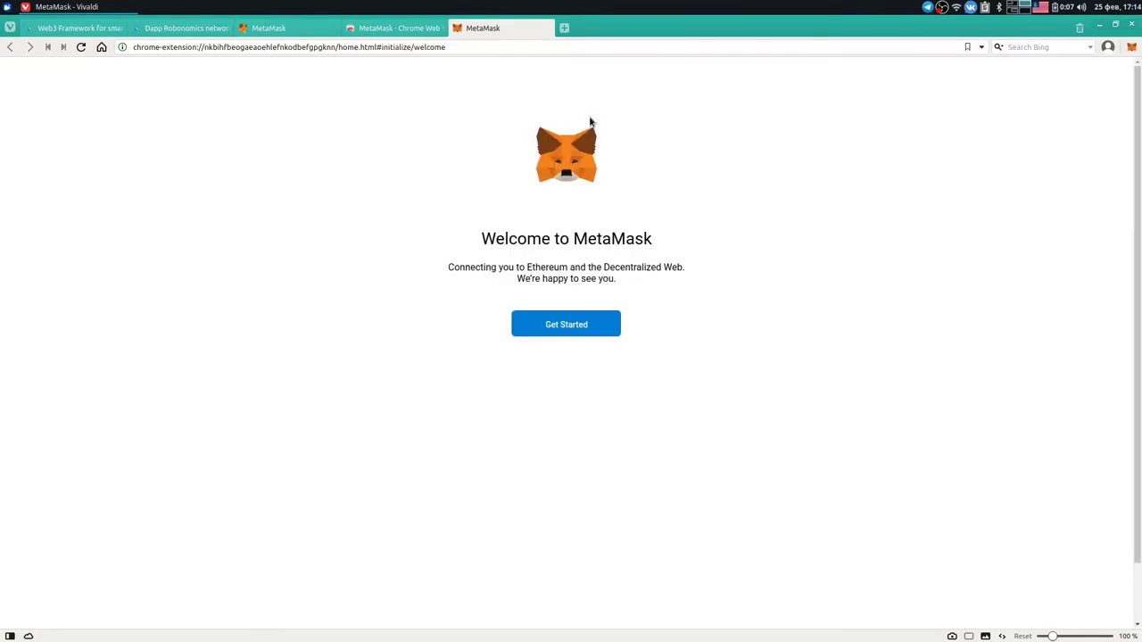
- Start a new MetaMask wallet, enter and confirm a password, and accept the Terms of Use
{"action": "left_click", "coordinate": [569, 324]}
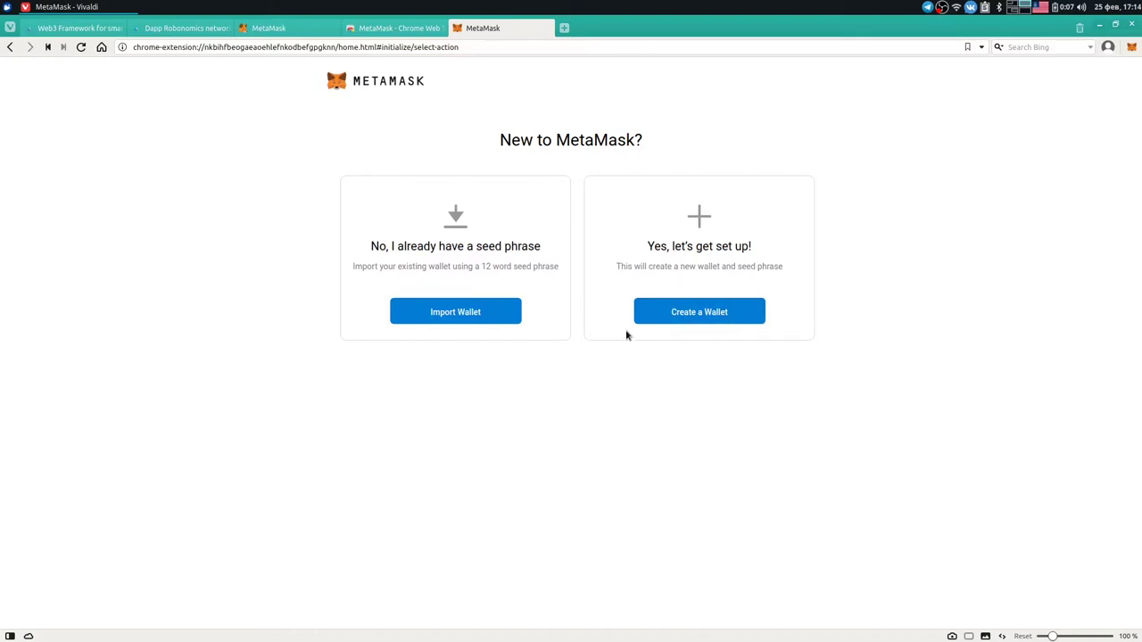
{"action": "left_click", "coordinate": [686, 312]}
{"action": "left_click", "coordinate": [522, 398]}
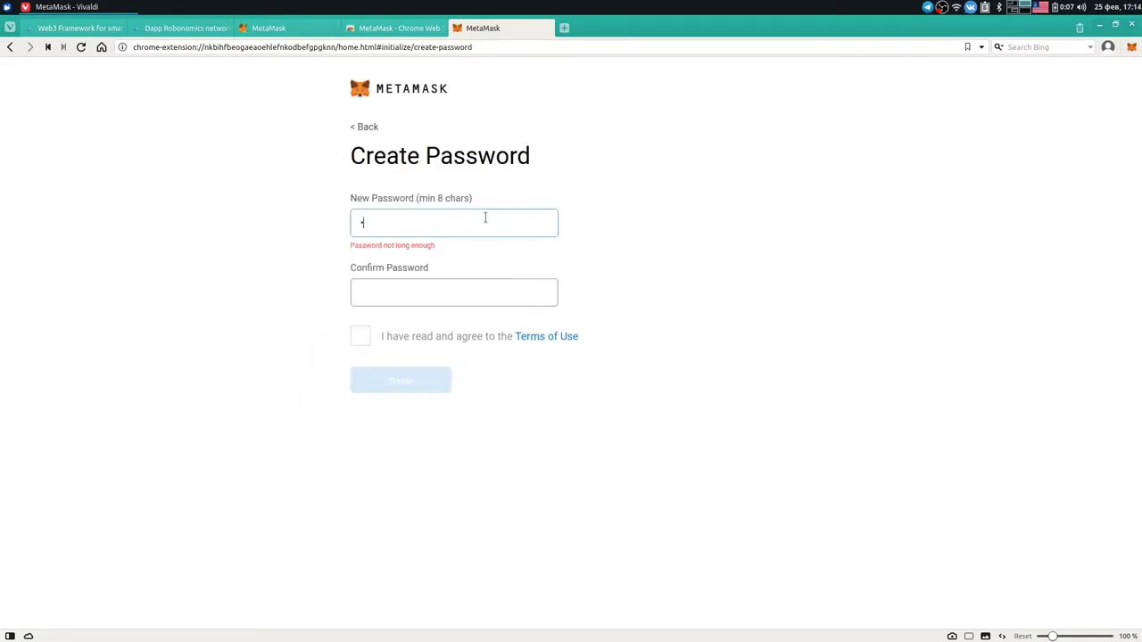
{"action": "type", "text": "**********"}
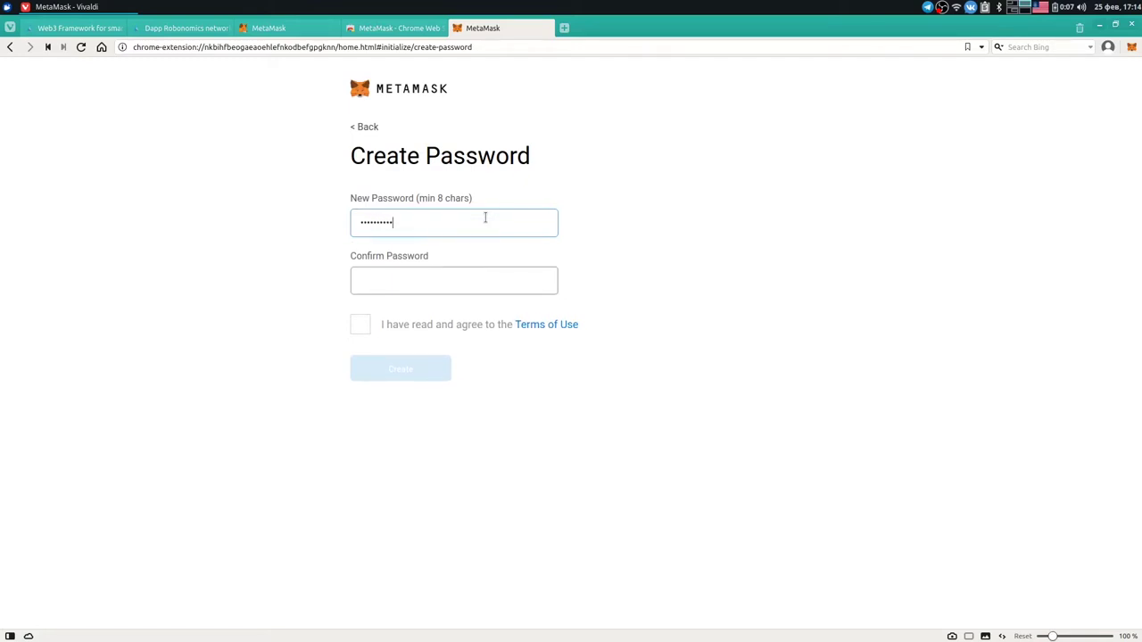
{"action": "key", "text": "Tab"}
{"action": "type", "text": "**********"}
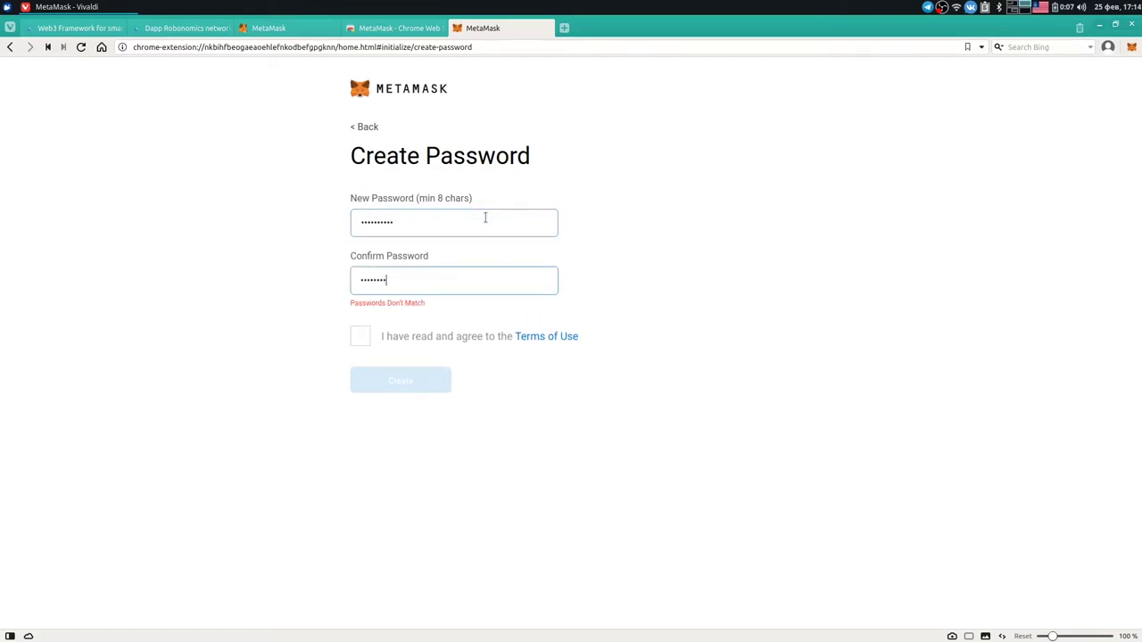
{"action": "left_click", "coordinate": [362, 324]}
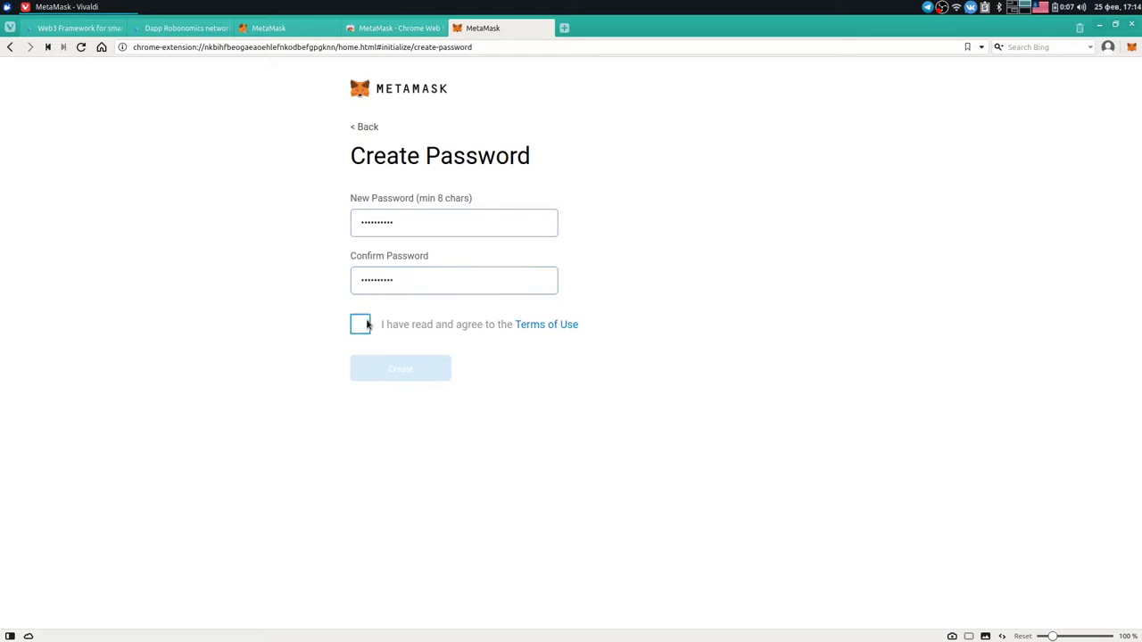
- Create the wallet, reveal the backup phrase, save it in a new tab, then continue
{"action": "left_click", "coordinate": [404, 372]}
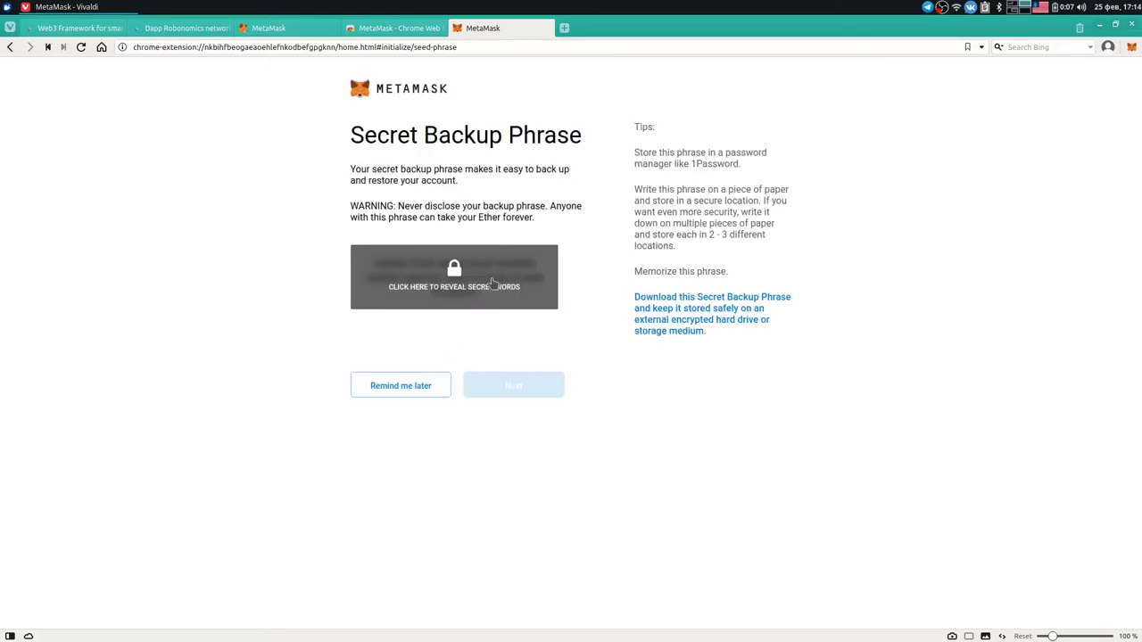
{"action": "left_click", "coordinate": [492, 282]}
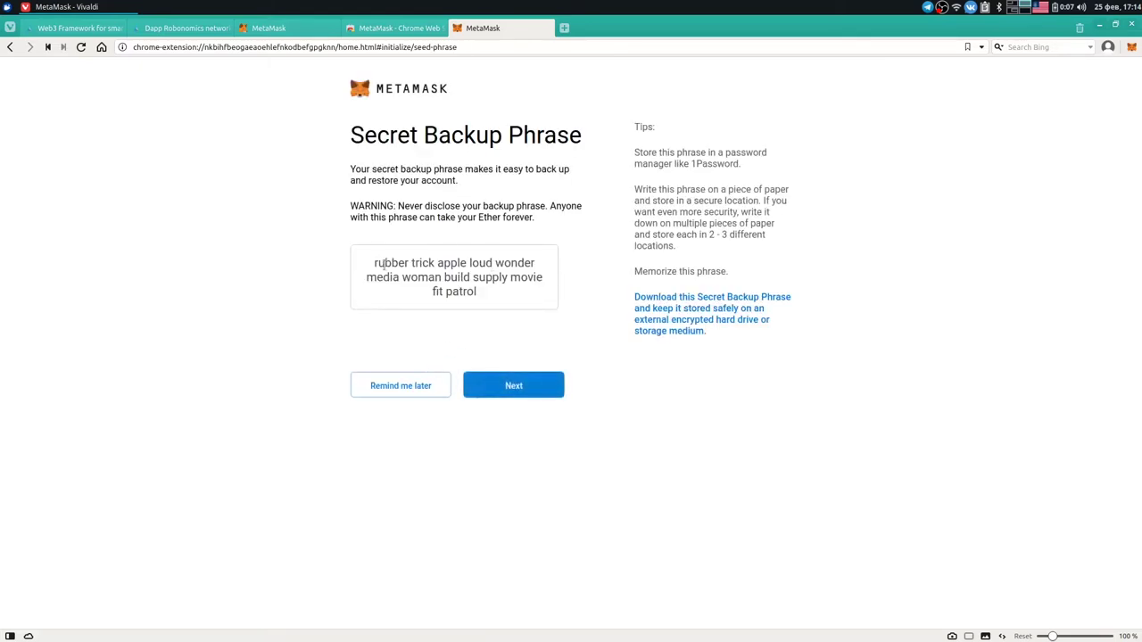
{"action": "left_click_drag", "start_coordinate": [373, 261], "coordinate": [490, 293]}
{"action": "key", "text": "ctrl+c"}
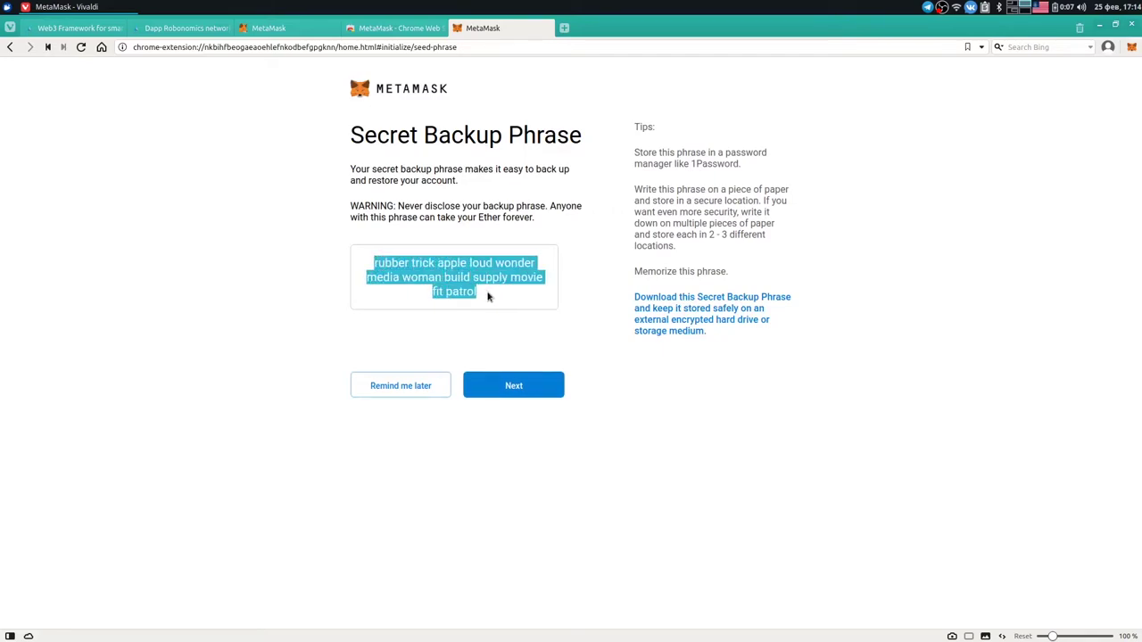
{"action": "left_click", "coordinate": [565, 29]}
{"action": "key", "text": "ctrl+v"}
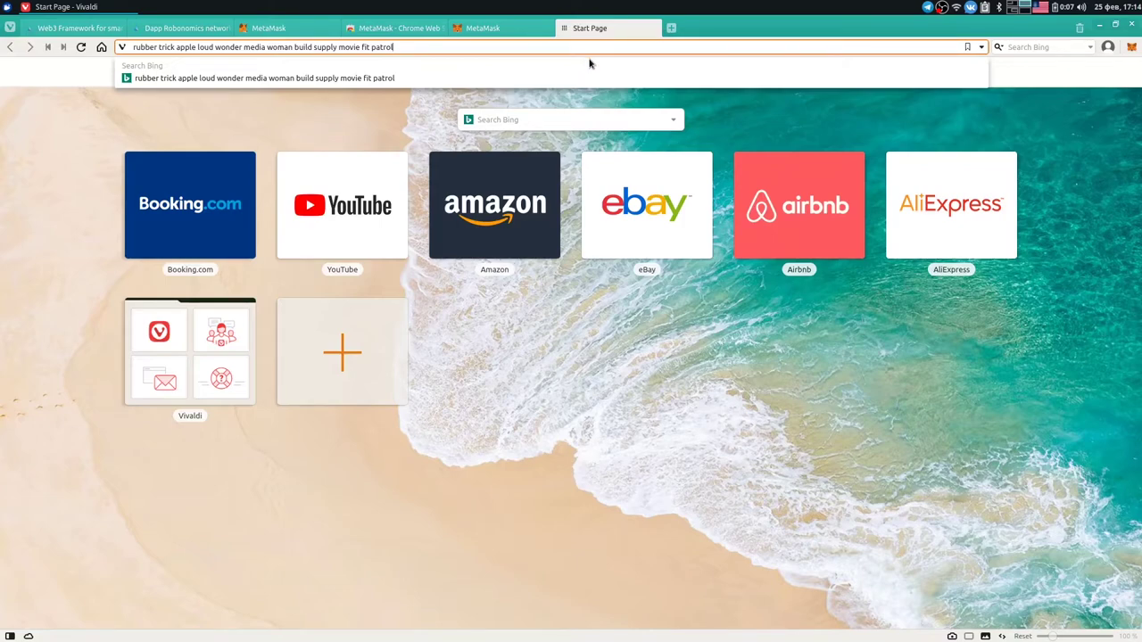
{"action": "left_click", "coordinate": [513, 29]}
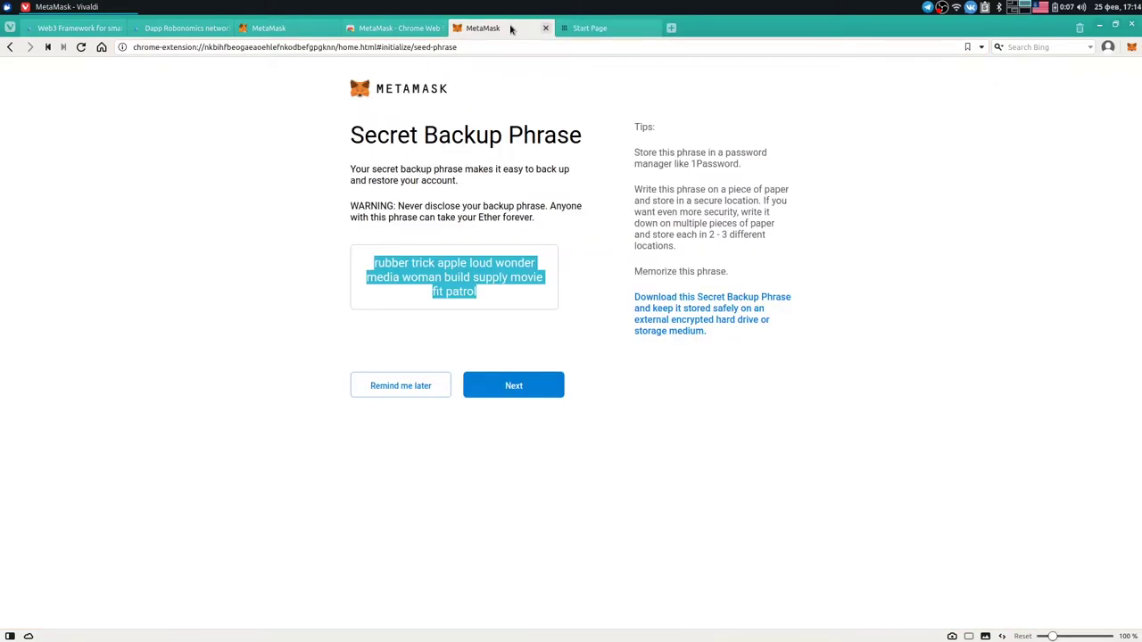
{"action": "left_click", "coordinate": [522, 384]}
{"action": "left_click", "coordinate": [585, 31]}
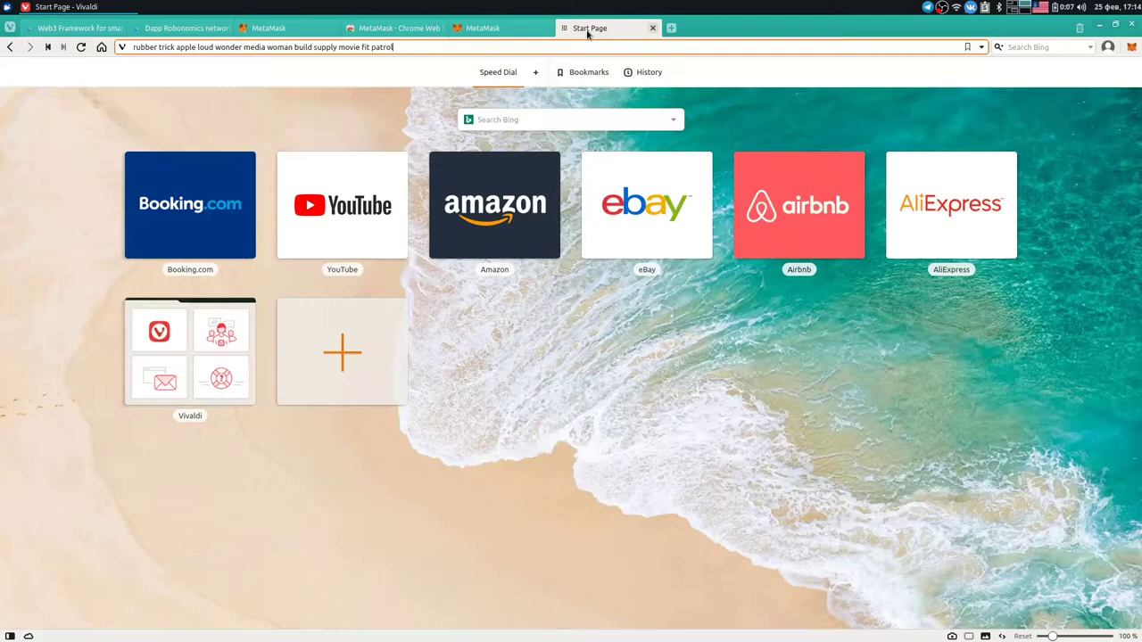
- Select the first six backup phrase words in order, checking them against the saved copy
{"action": "left_click", "coordinate": [497, 32]}
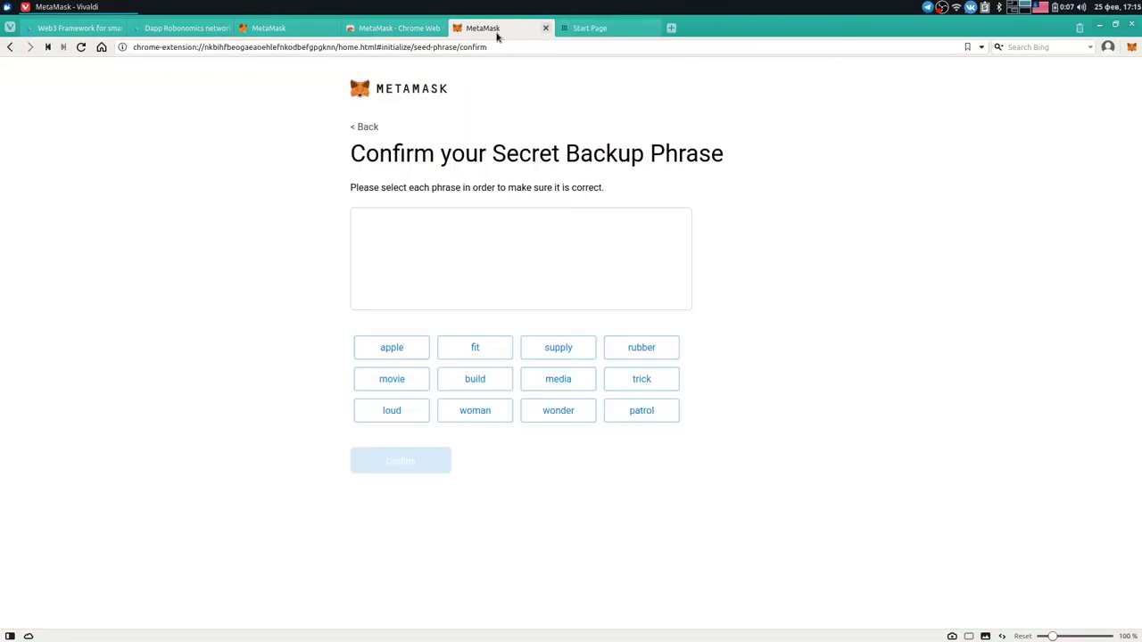
{"action": "left_click", "coordinate": [581, 30]}
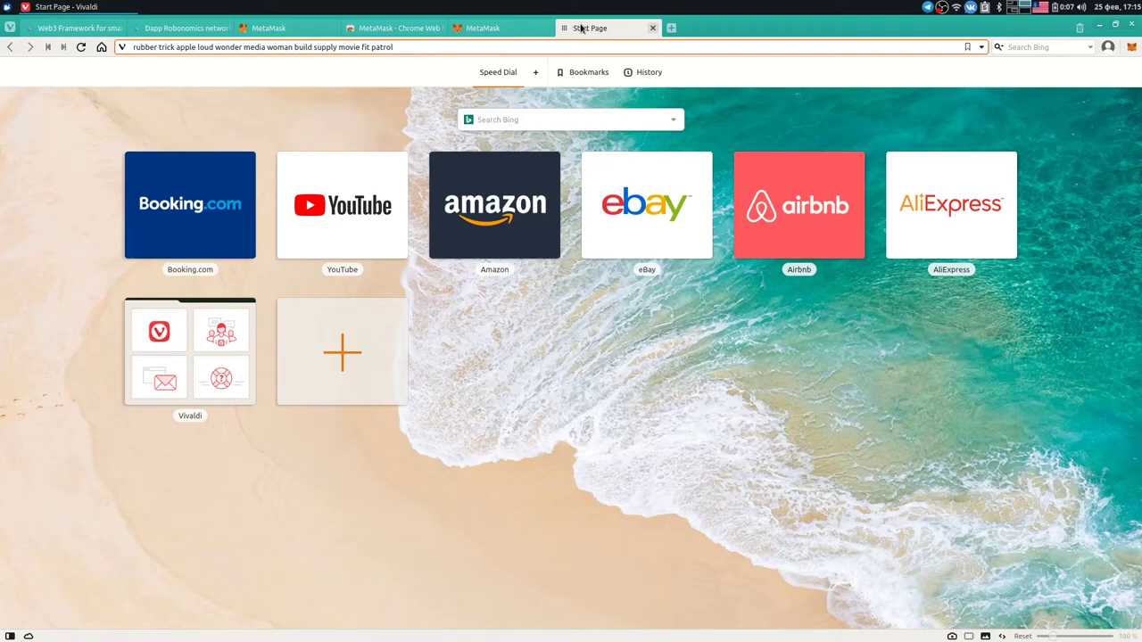
{"action": "left_click", "coordinate": [497, 27]}
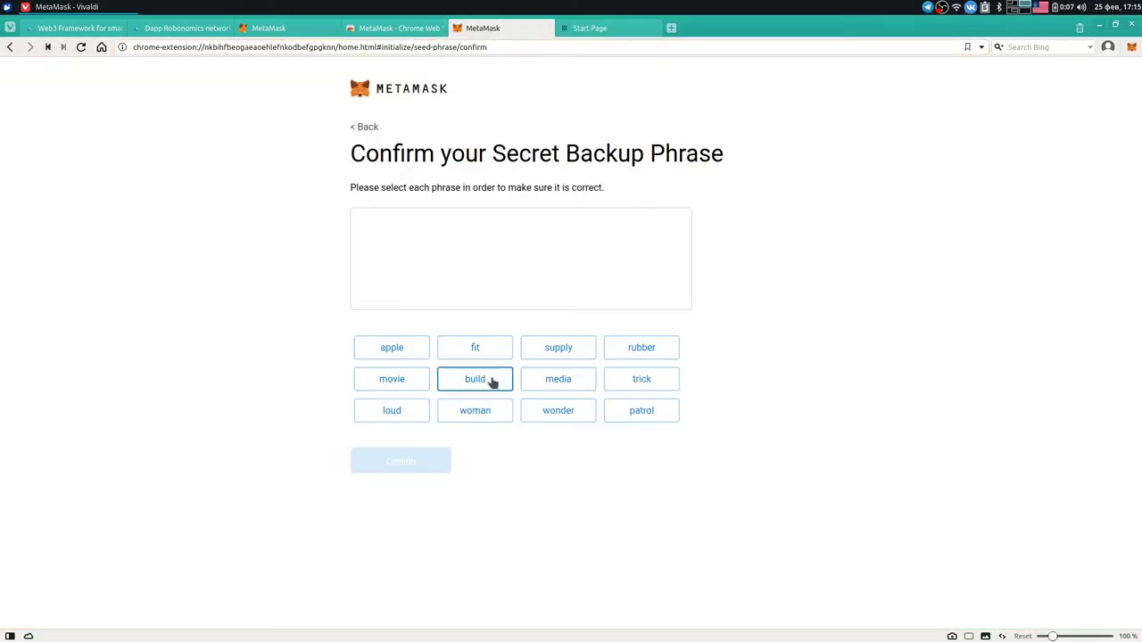
{"action": "left_click", "coordinate": [630, 349]}
{"action": "left_click", "coordinate": [639, 378]}
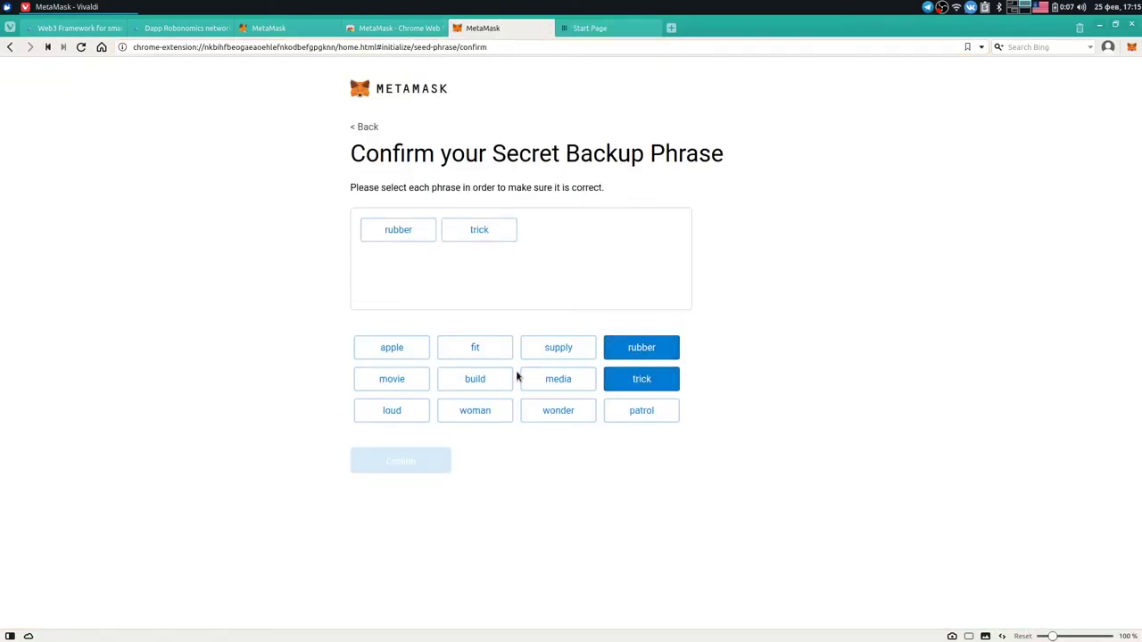
{"action": "left_click", "coordinate": [406, 361]}
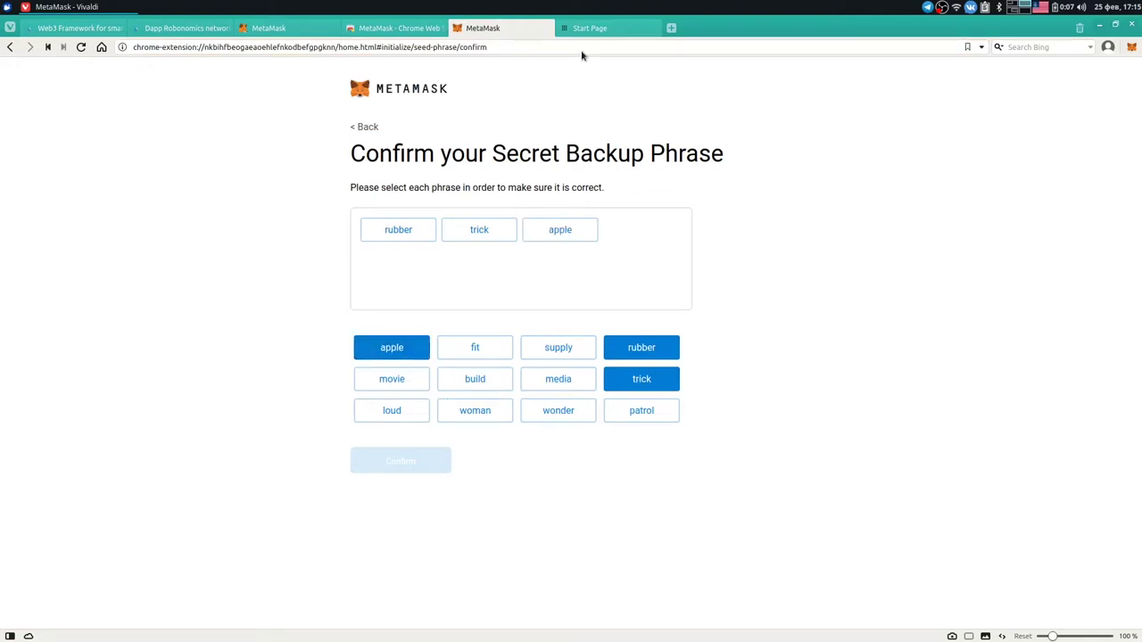
{"action": "left_click", "coordinate": [585, 28]}
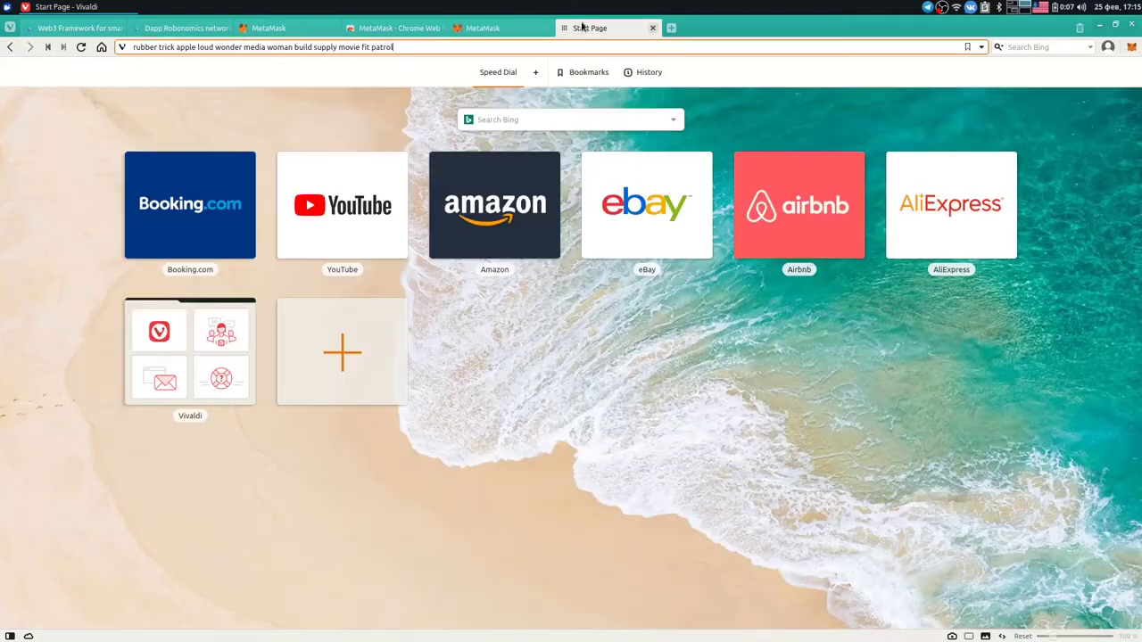
{"action": "left_click", "coordinate": [504, 32]}
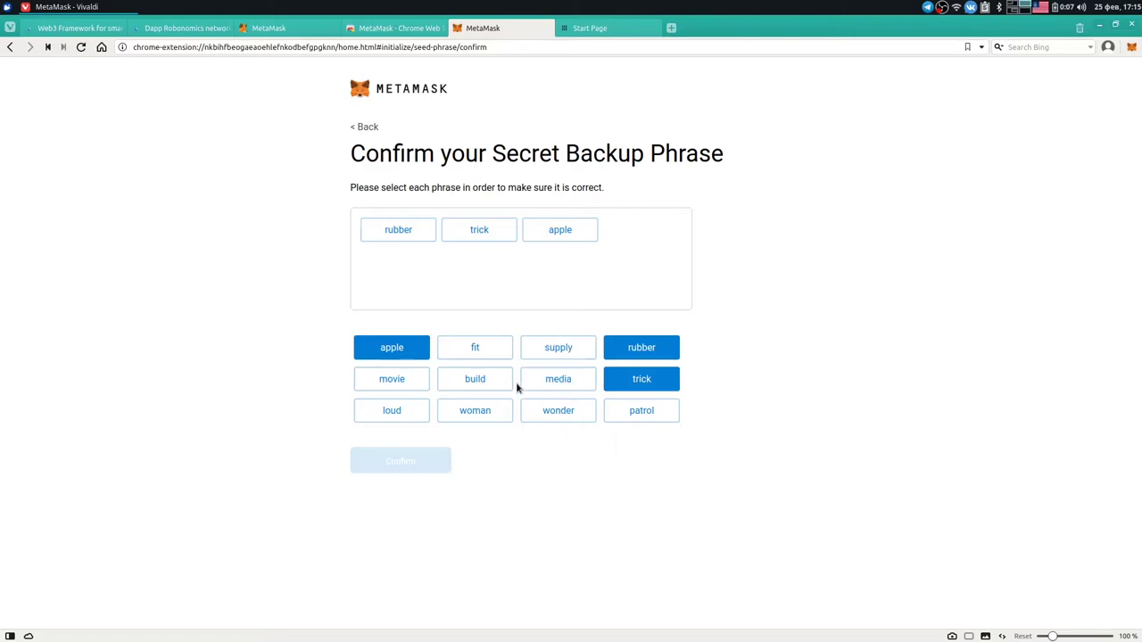
{"action": "left_click", "coordinate": [406, 410]}
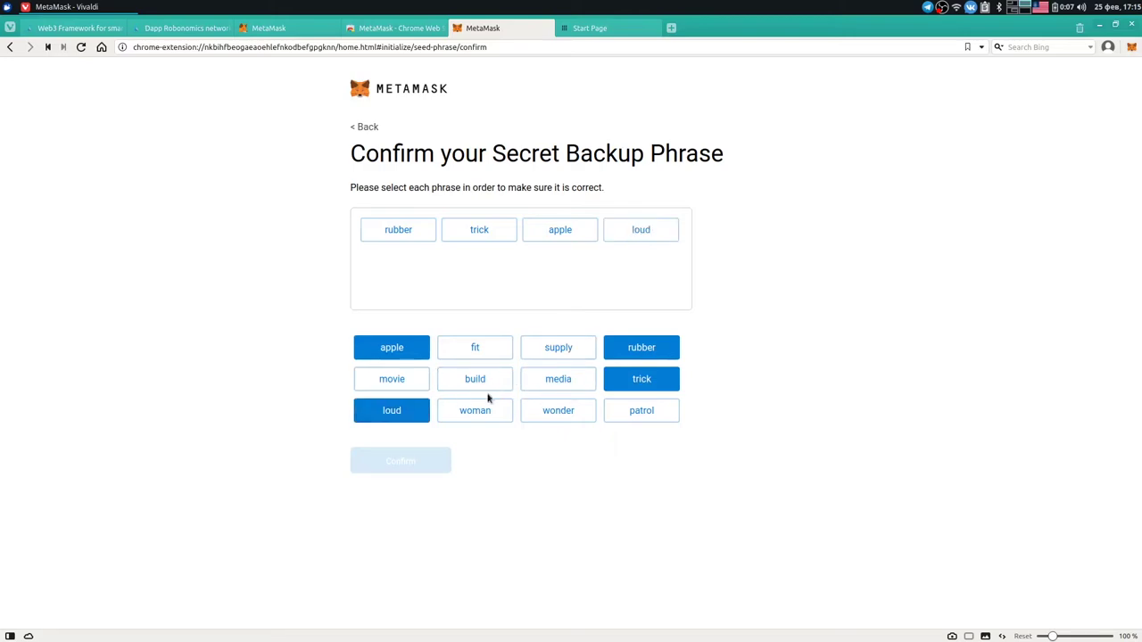
{"action": "left_click", "coordinate": [576, 410]}
{"action": "left_click", "coordinate": [561, 382]}
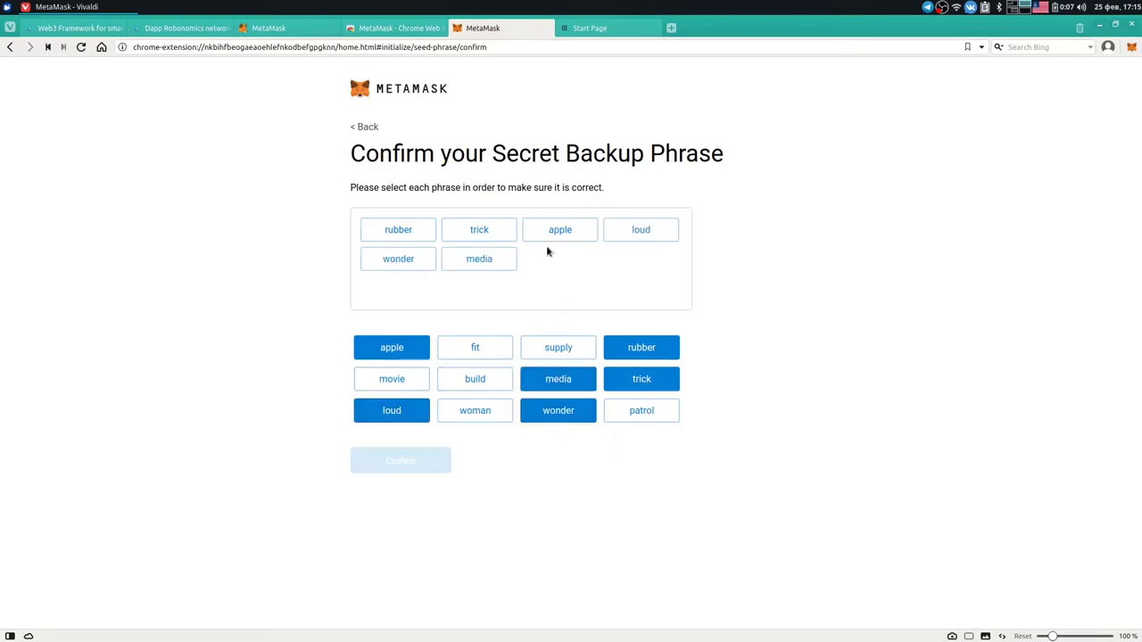
- Select the remaining phrase words, confirm the phrase, and finish setup to reach Account 1
{"action": "left_click", "coordinate": [574, 29]}
{"action": "mouse_move", "coordinate": [479, 29]}
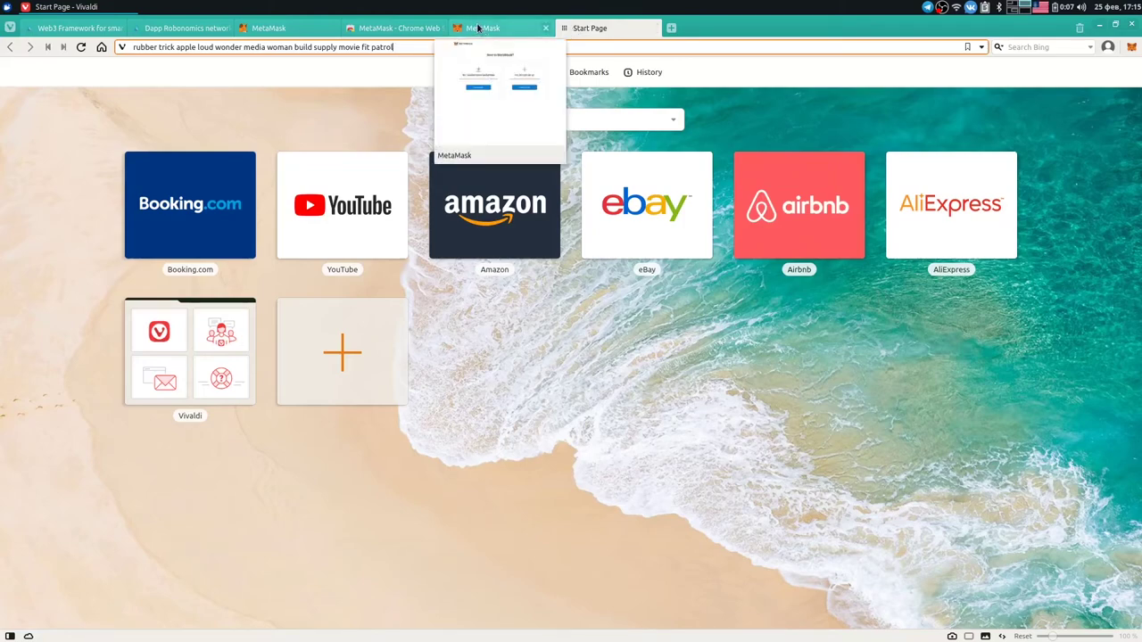
{"action": "left_click", "coordinate": [484, 28]}
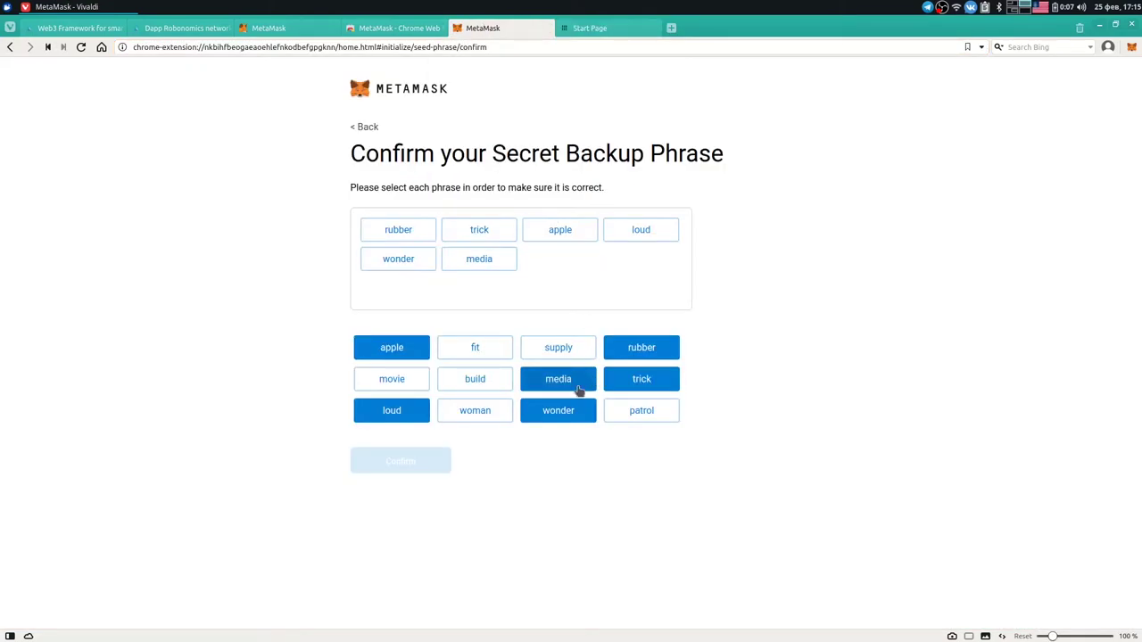
{"action": "left_click", "coordinate": [489, 407]}
{"action": "left_click", "coordinate": [485, 385]}
{"action": "left_click", "coordinate": [543, 358]}
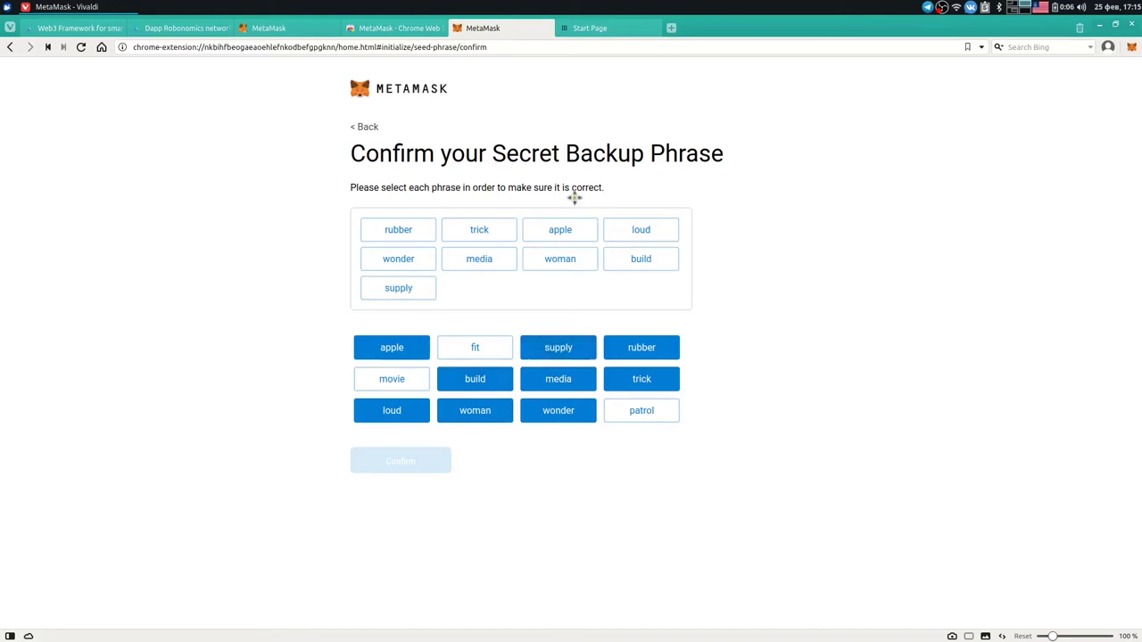
{"action": "left_click", "coordinate": [611, 25]}
{"action": "mouse_move", "coordinate": [506, 38]}
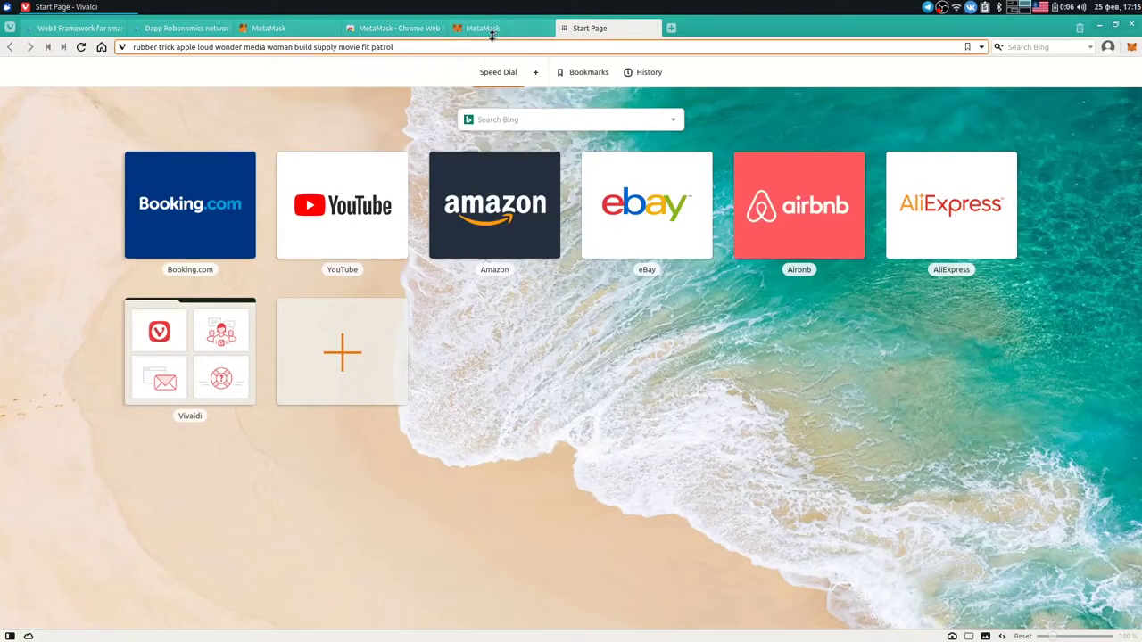
{"action": "left_click", "coordinate": [490, 36]}
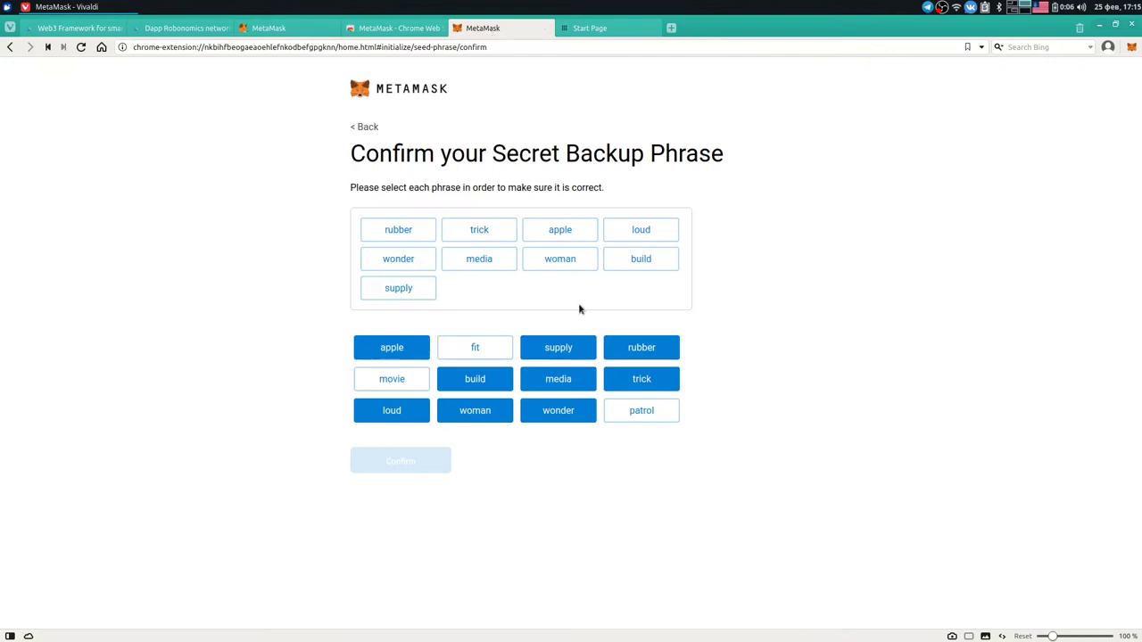
{"action": "left_click", "coordinate": [394, 384]}
{"action": "left_click", "coordinate": [453, 357]}
{"action": "left_click", "coordinate": [632, 411]}
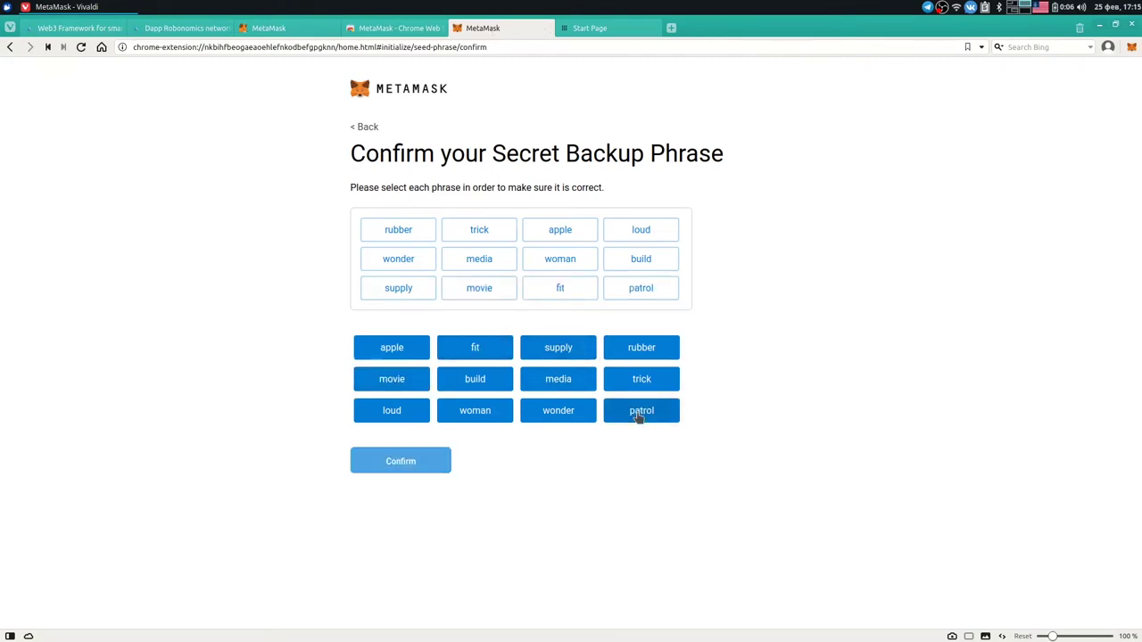
{"action": "left_click", "coordinate": [401, 464]}
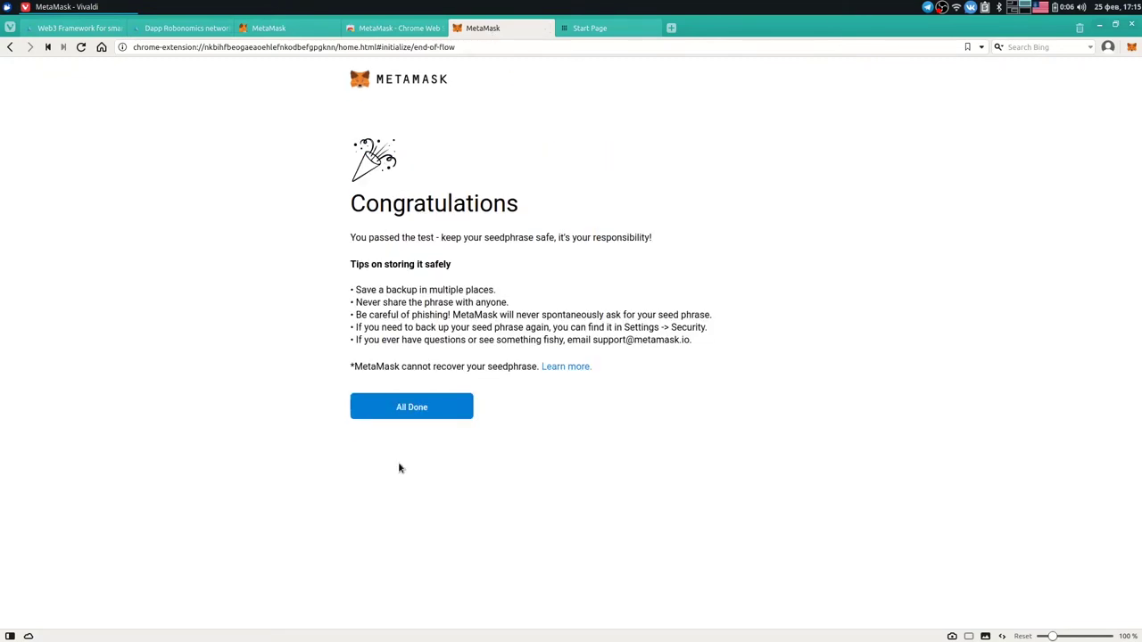
{"action": "left_click", "coordinate": [413, 412]}
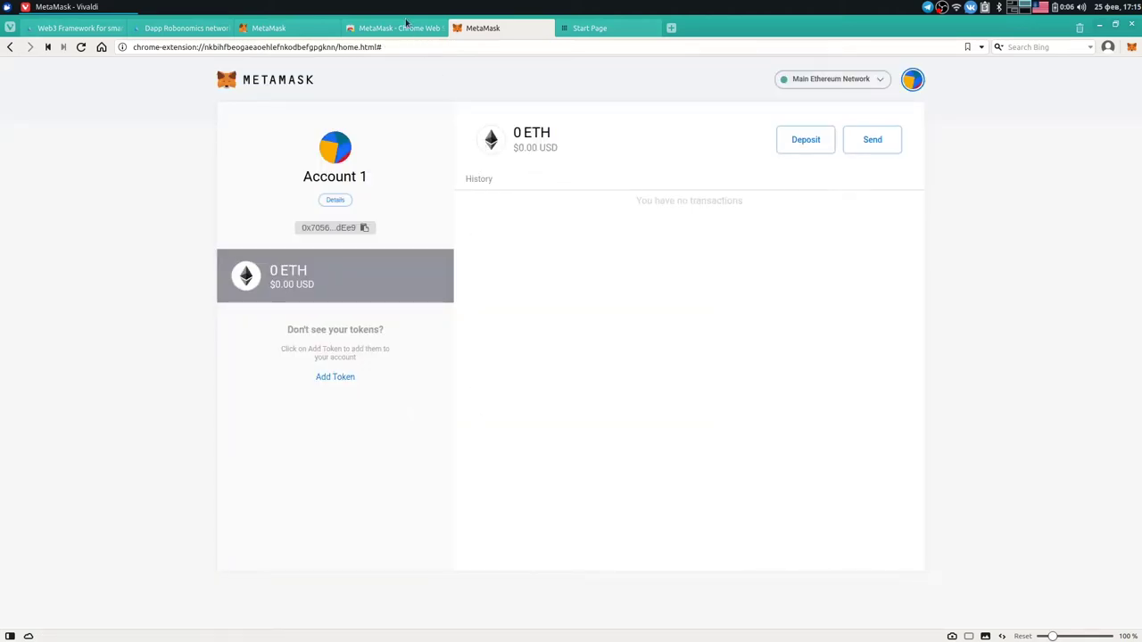
- Close the four leftover setup tabs, reload the dApp with F5, and approve connecting Account 1
{"action": "left_click", "coordinate": [329, 29]}
{"action": "left_click", "coordinate": [329, 28]}
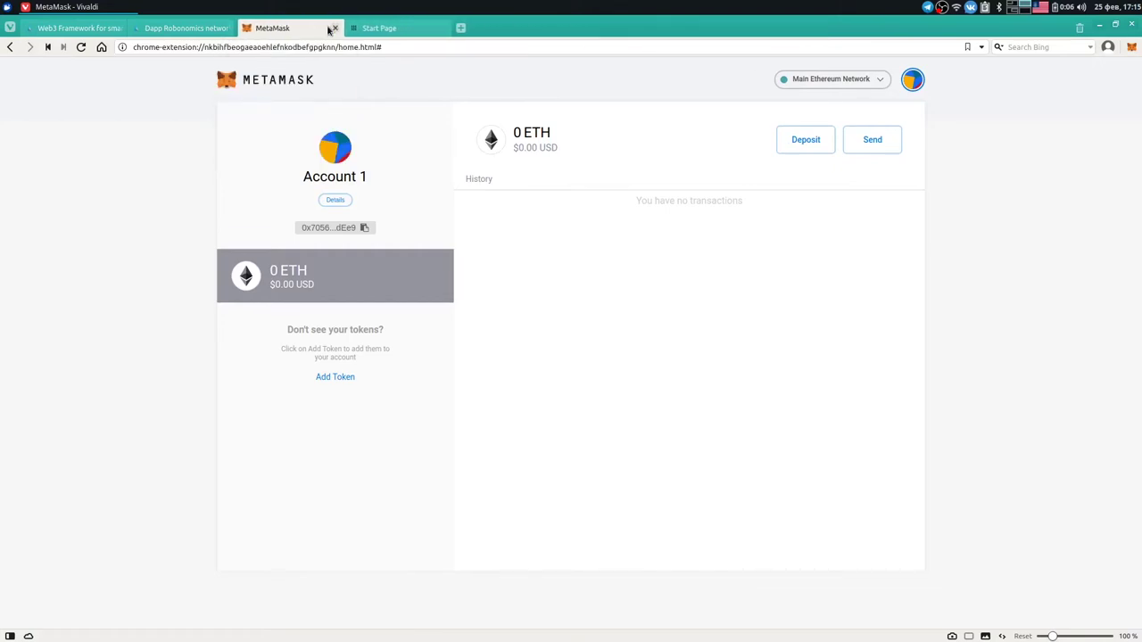
{"action": "left_click", "coordinate": [329, 28]}
{"action": "left_click", "coordinate": [330, 28]}
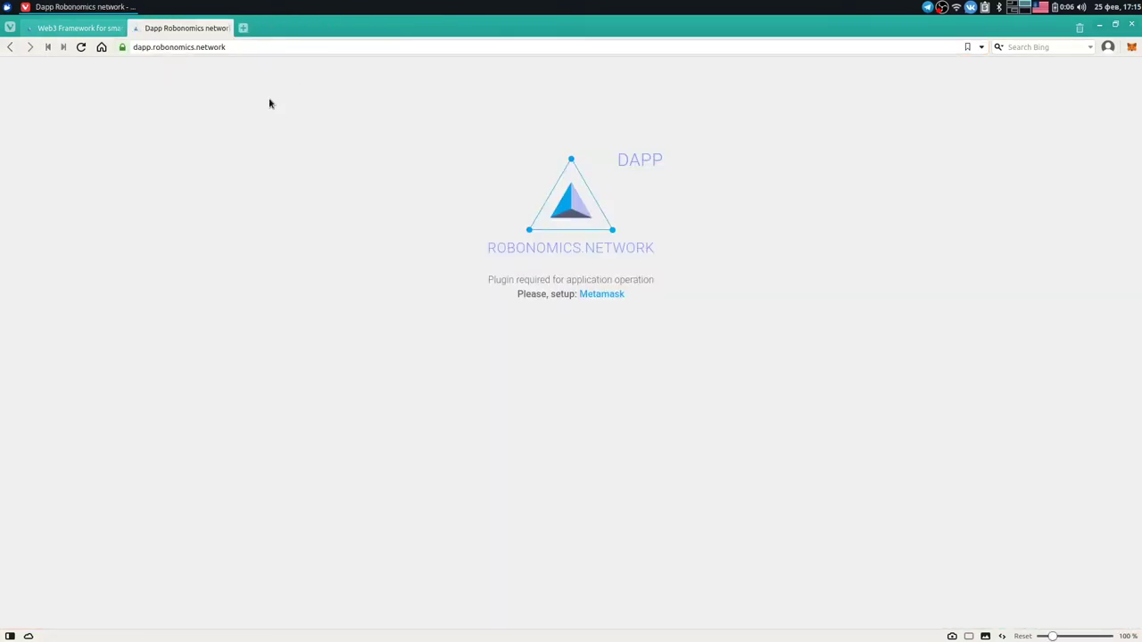
{"action": "key", "text": "F5"}
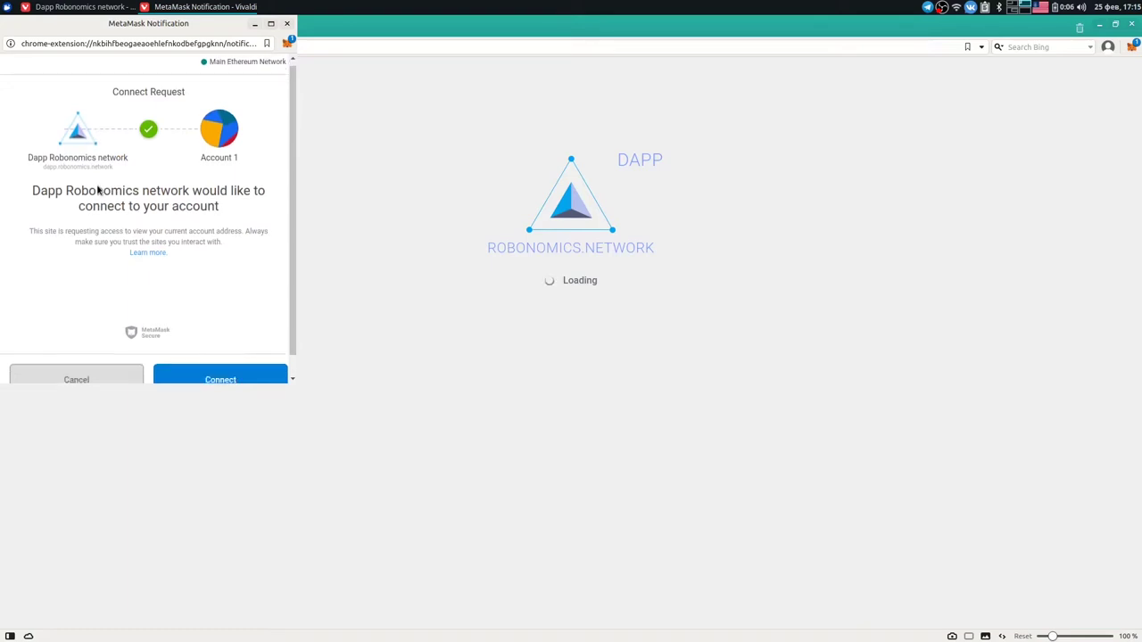
{"action": "scroll", "coordinate": [100, 189], "scroll_direction": "down", "scroll_amount": 1}
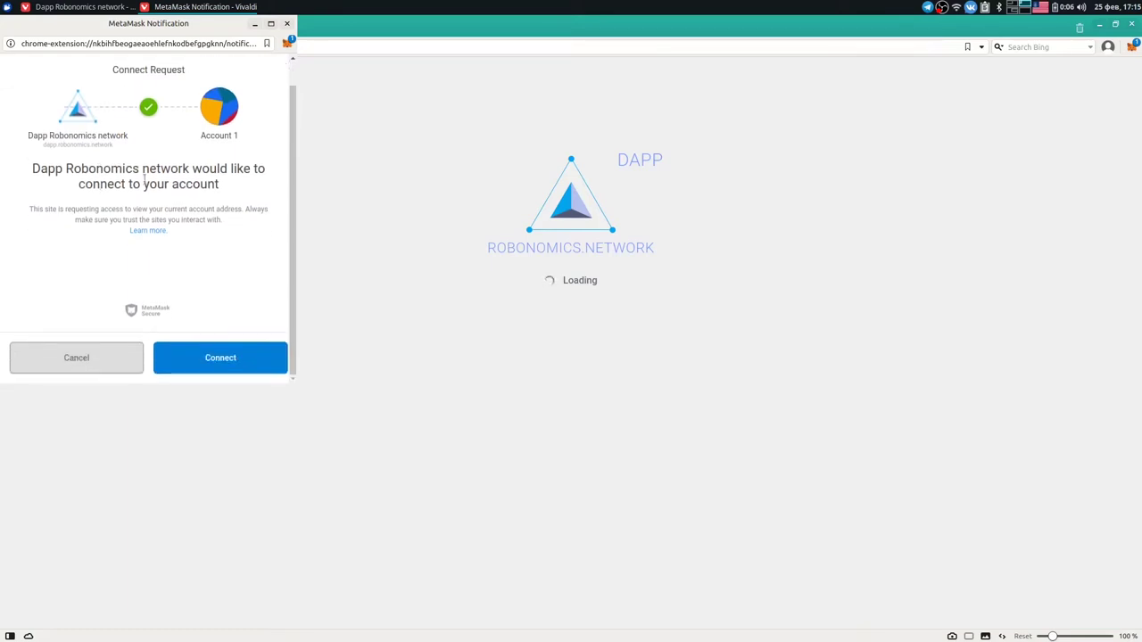
{"action": "left_click", "coordinate": [197, 357]}
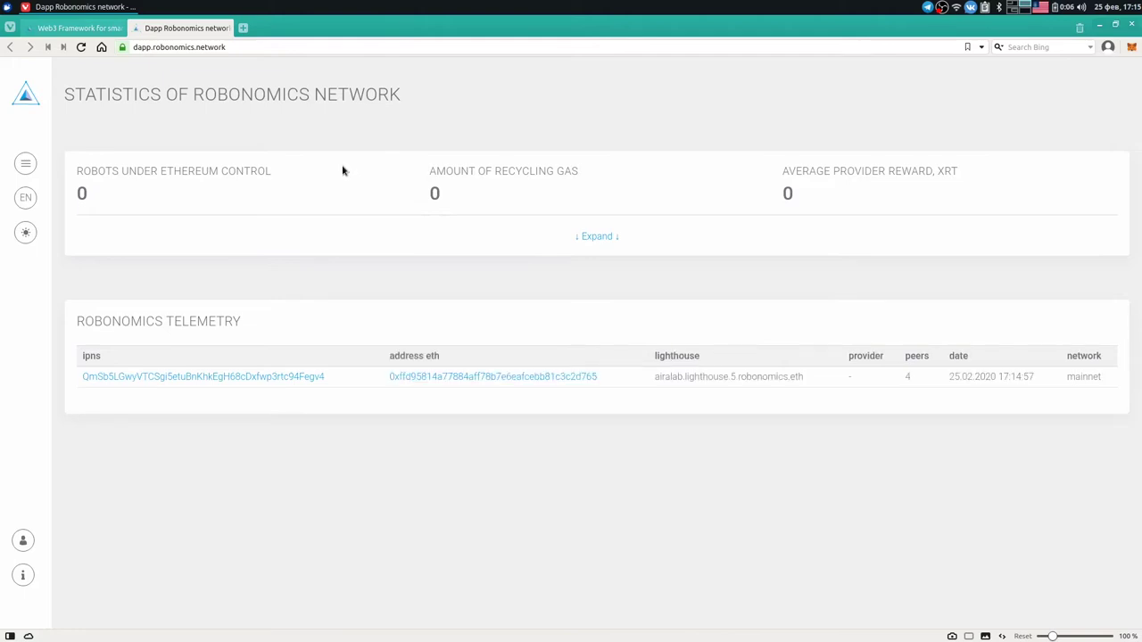
- Go through the sidebar's Services list to the Fuji Weather sensor page
{"action": "left_click", "coordinate": [27, 166]}
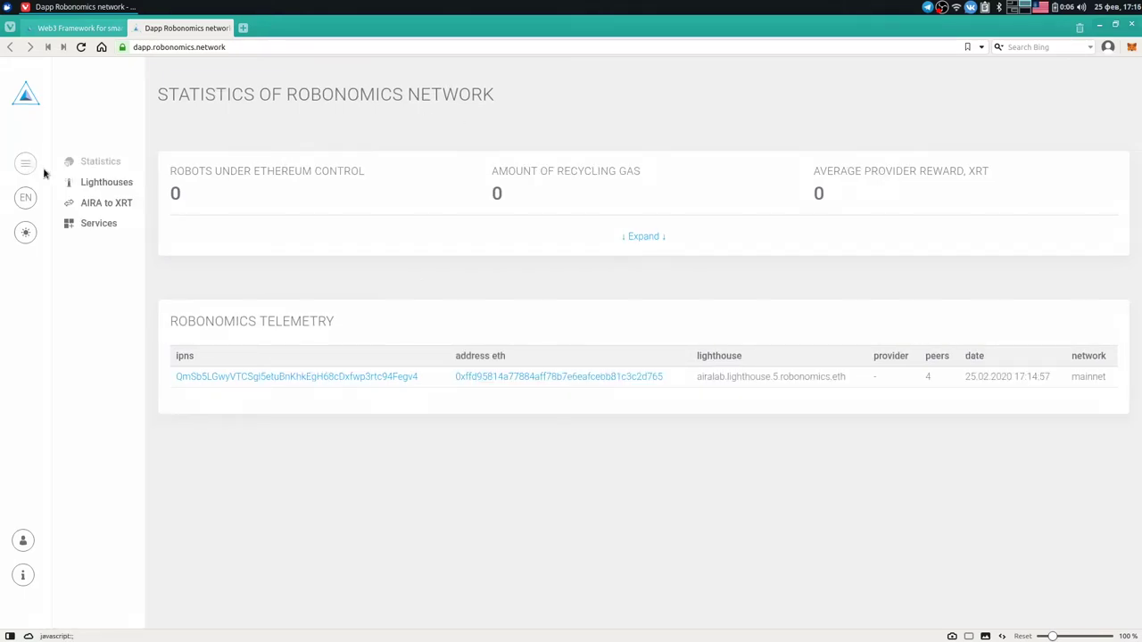
{"action": "left_click", "coordinate": [98, 224]}
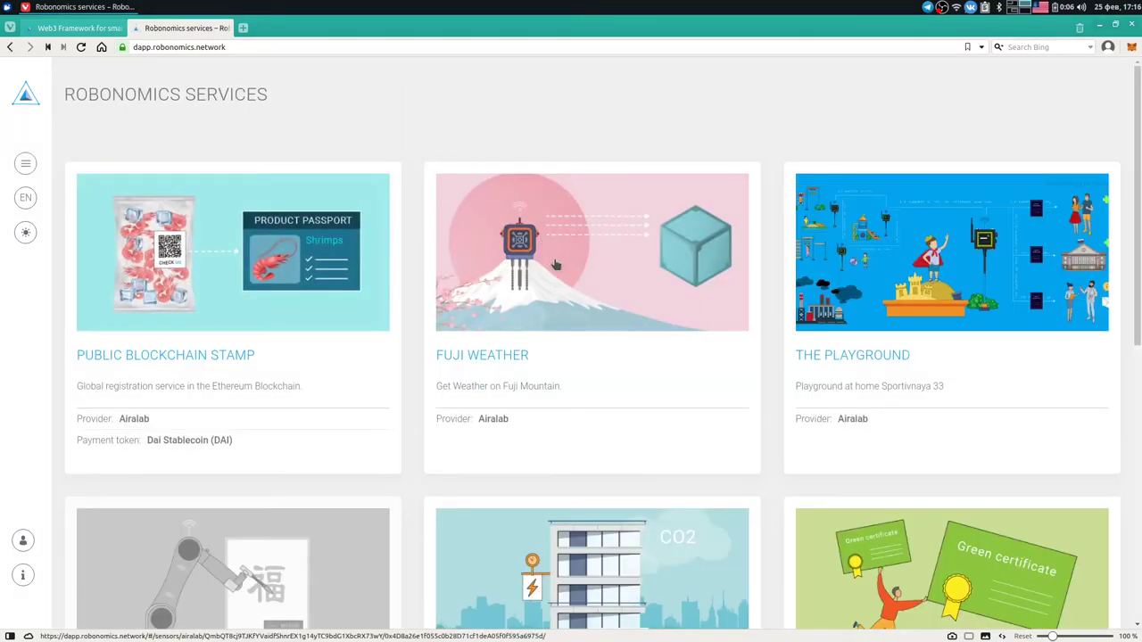
{"action": "left_click", "coordinate": [555, 264]}
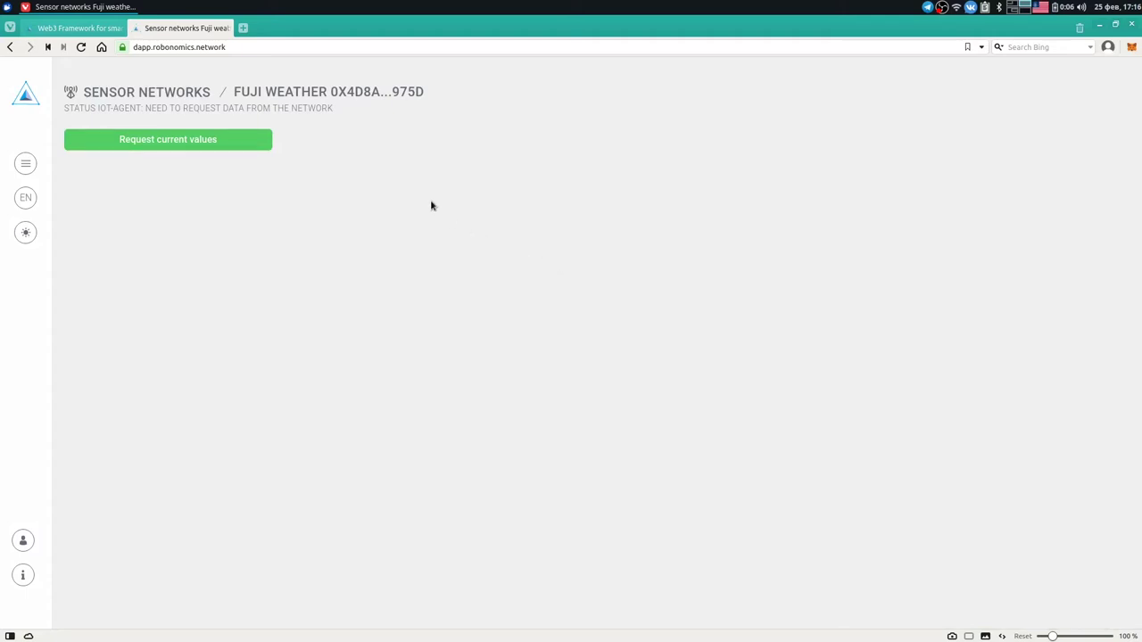
- Request current Fuji Weather values and sign it, returning temp 8.86, humidity 63, pressure 1015
{"action": "left_click", "coordinate": [189, 140]}
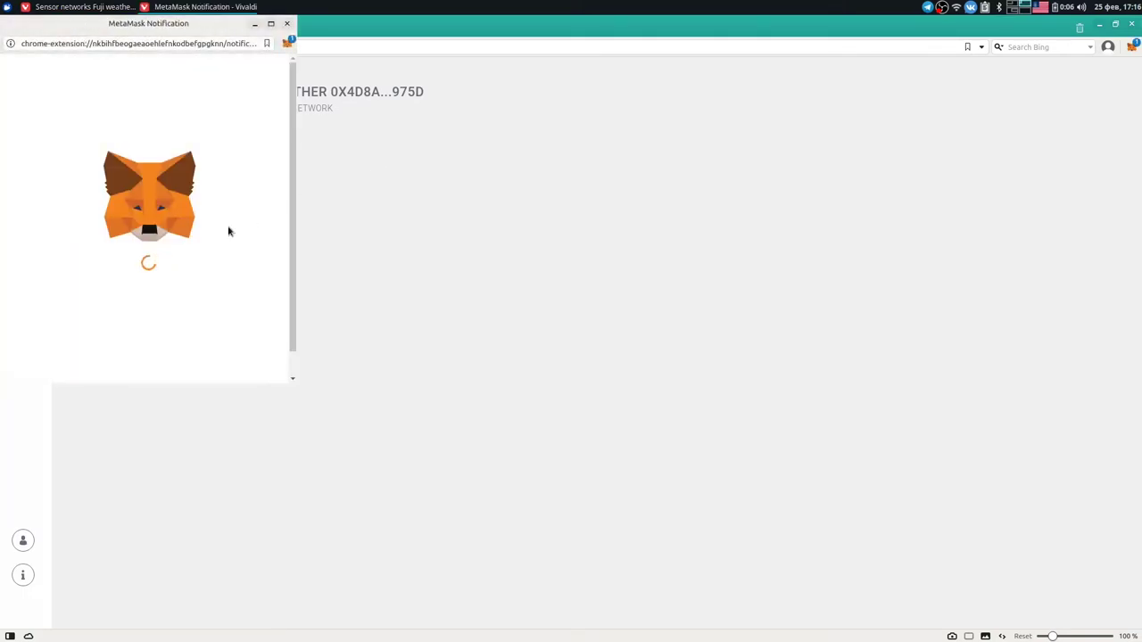
{"action": "scroll", "coordinate": [193, 259], "scroll_direction": "down", "scroll_amount": 1}
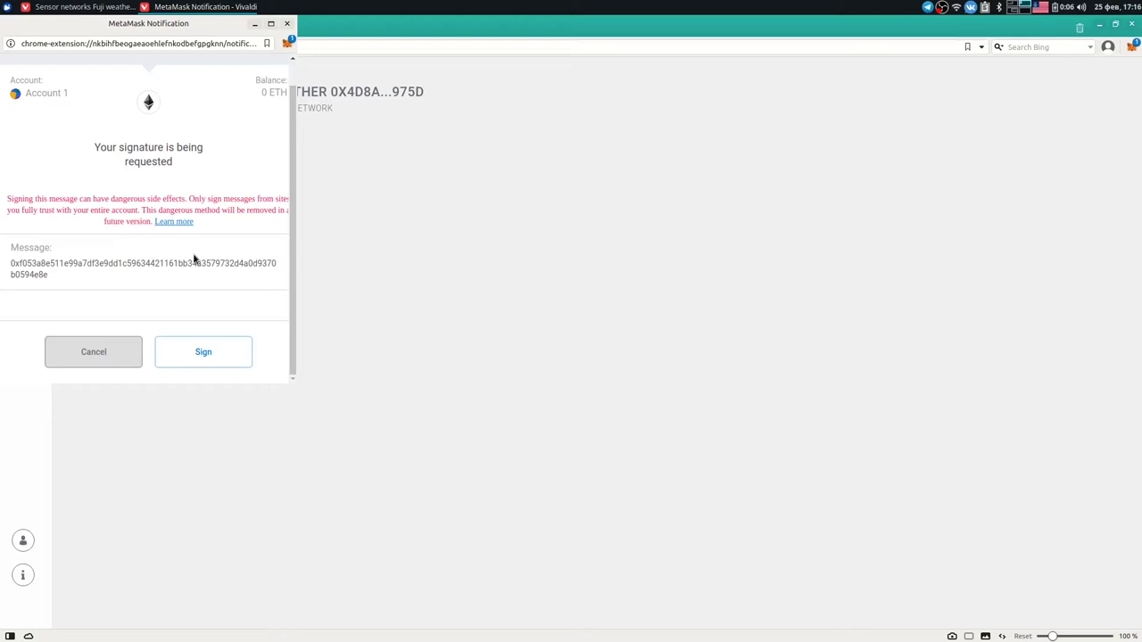
{"action": "left_click", "coordinate": [200, 356]}
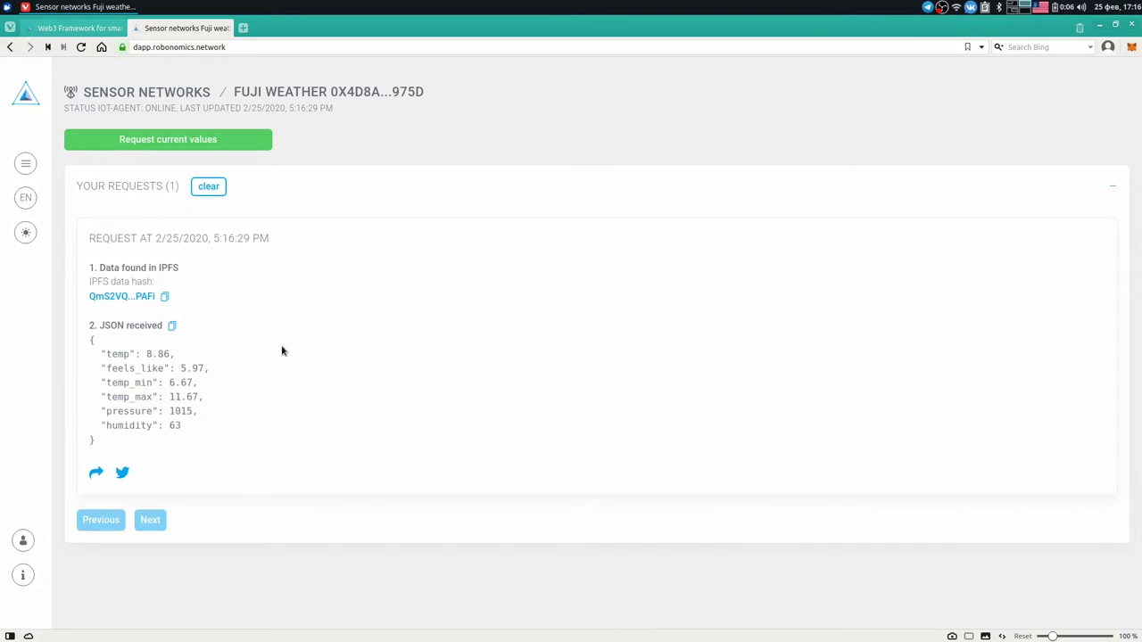
{"action": "left_click", "coordinate": [165, 298]}
{"action": "left_click_drag", "start_coordinate": [90, 349], "coordinate": [115, 409]}
{"action": "left_click", "coordinate": [177, 384]}
{"action": "left_click_drag", "start_coordinate": [90, 341], "coordinate": [142, 412]}
- Request Fuji Weather values again and sign it, adding a second request from 5:17:31 PM
{"action": "left_click", "coordinate": [143, 410]}
{"action": "left_click", "coordinate": [224, 140]}
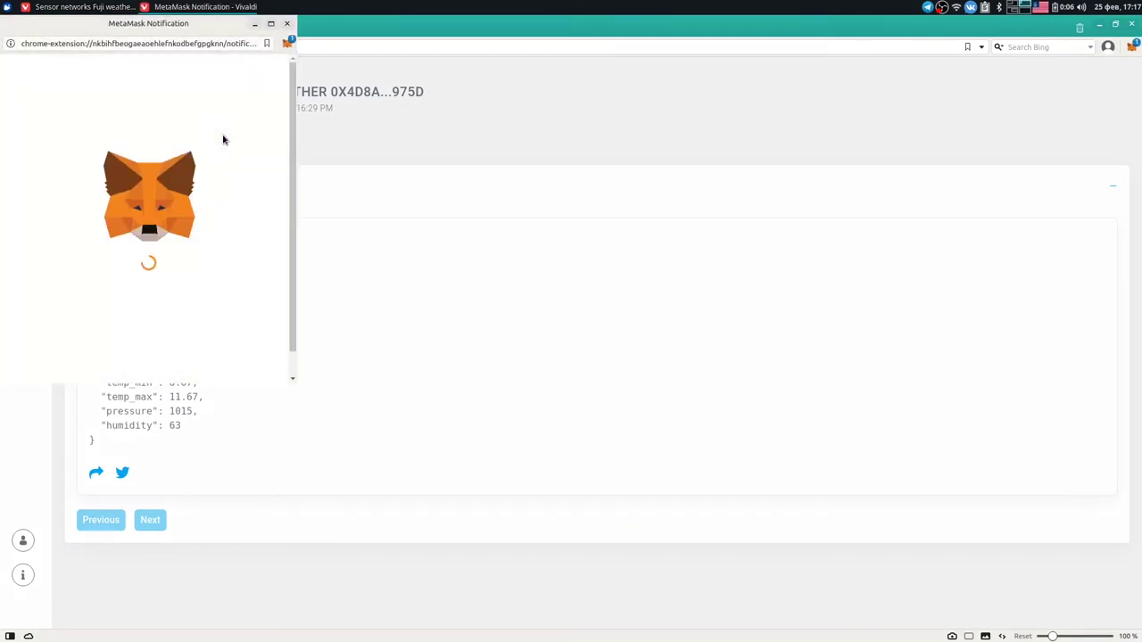
{"action": "scroll", "coordinate": [222, 294], "scroll_direction": "down", "scroll_amount": 1}
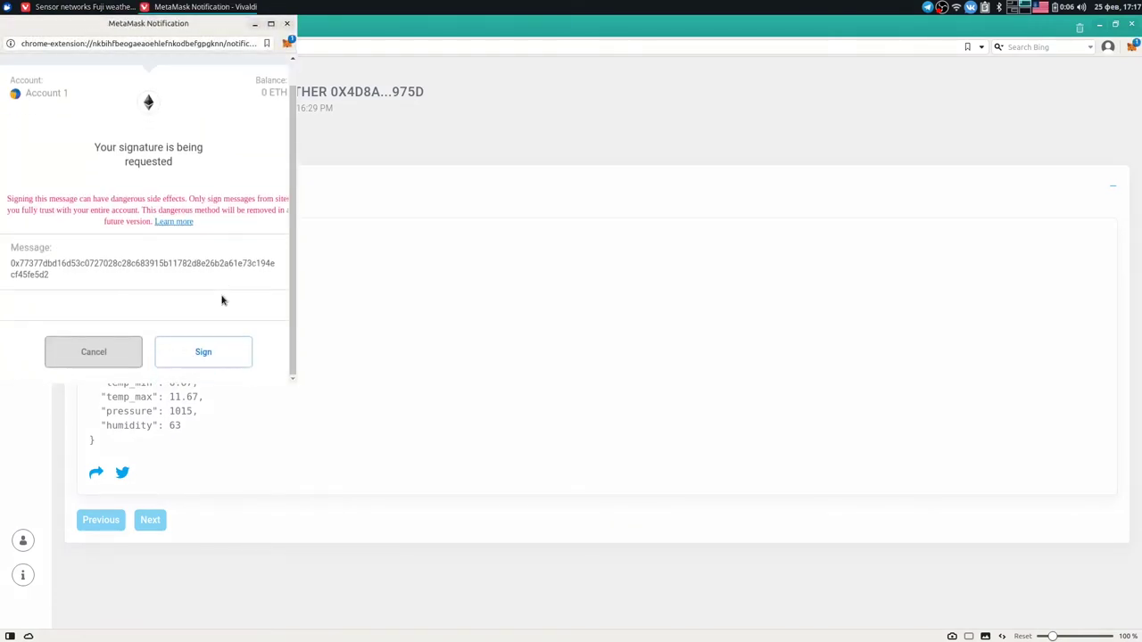
{"action": "left_click", "coordinate": [222, 352]}
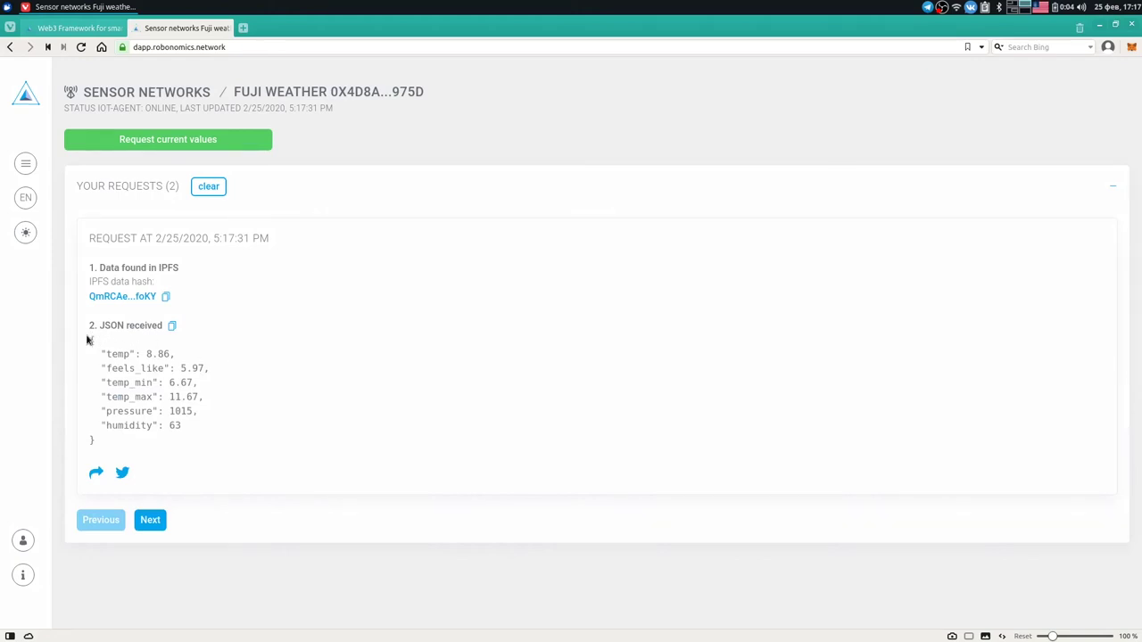
- Highlight and clear the JSON readings, then open the Twitter share popup with the result link
{"action": "left_click_drag", "start_coordinate": [86, 340], "coordinate": [148, 441]}
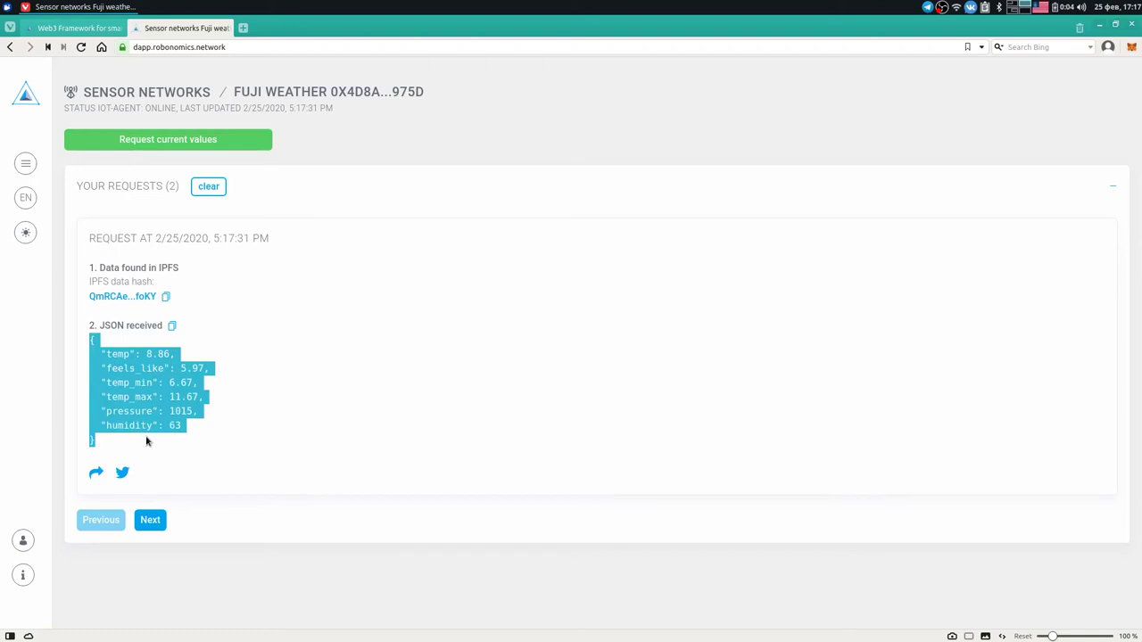
{"action": "left_click", "coordinate": [147, 441]}
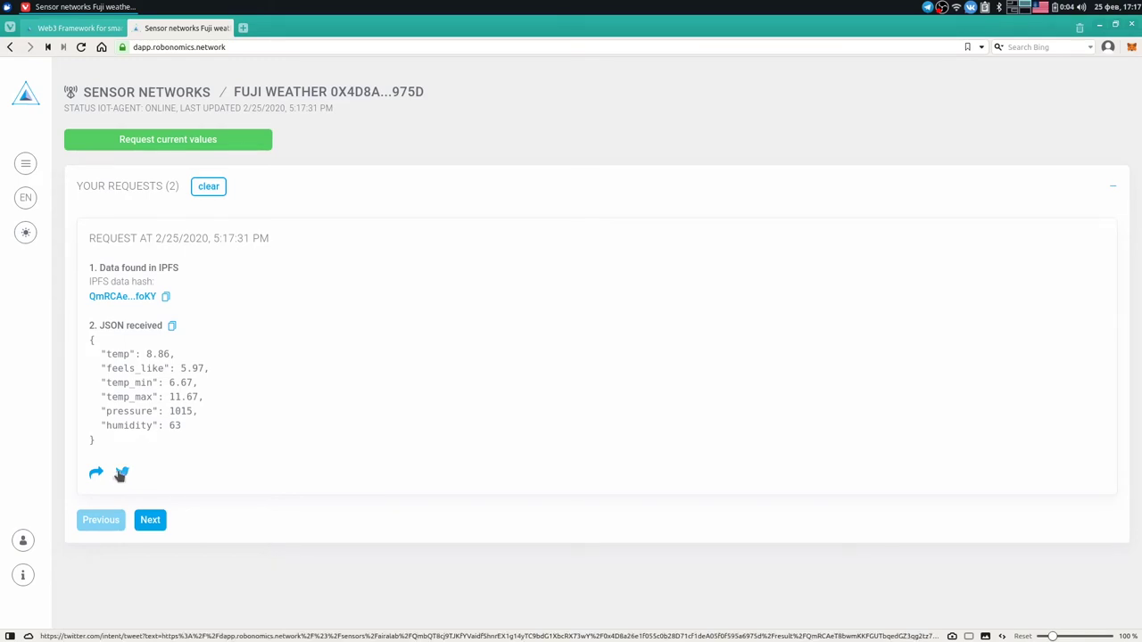
{"action": "left_click", "coordinate": [121, 474]}
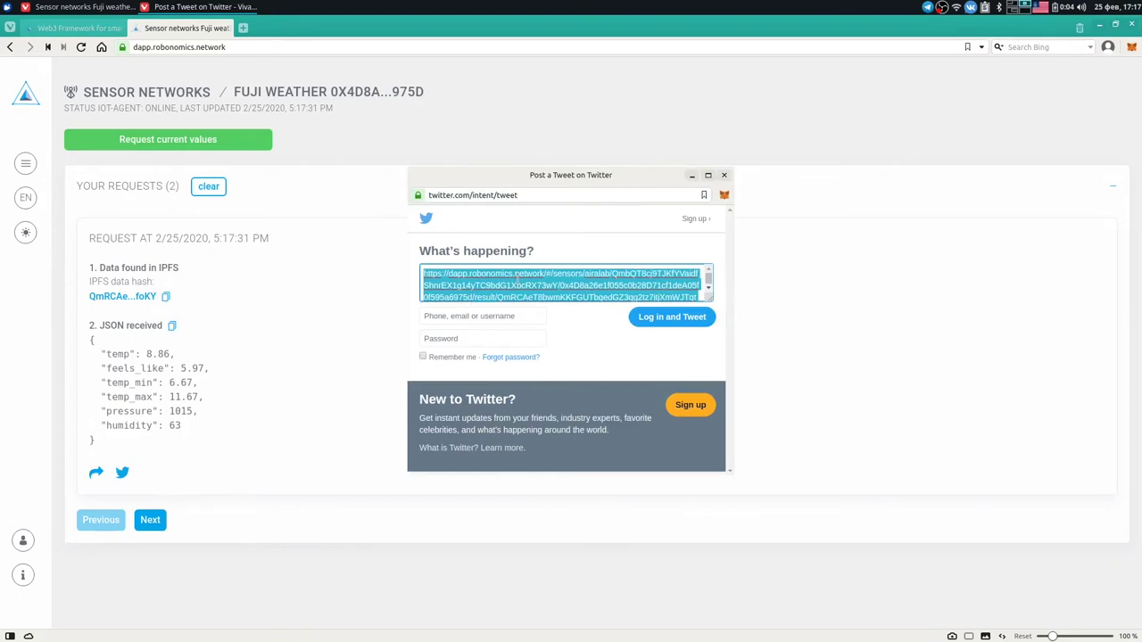
- Open the pasted share link in a new tab and review the Fuji Weather result JSON
{"action": "left_click", "coordinate": [249, 28]}
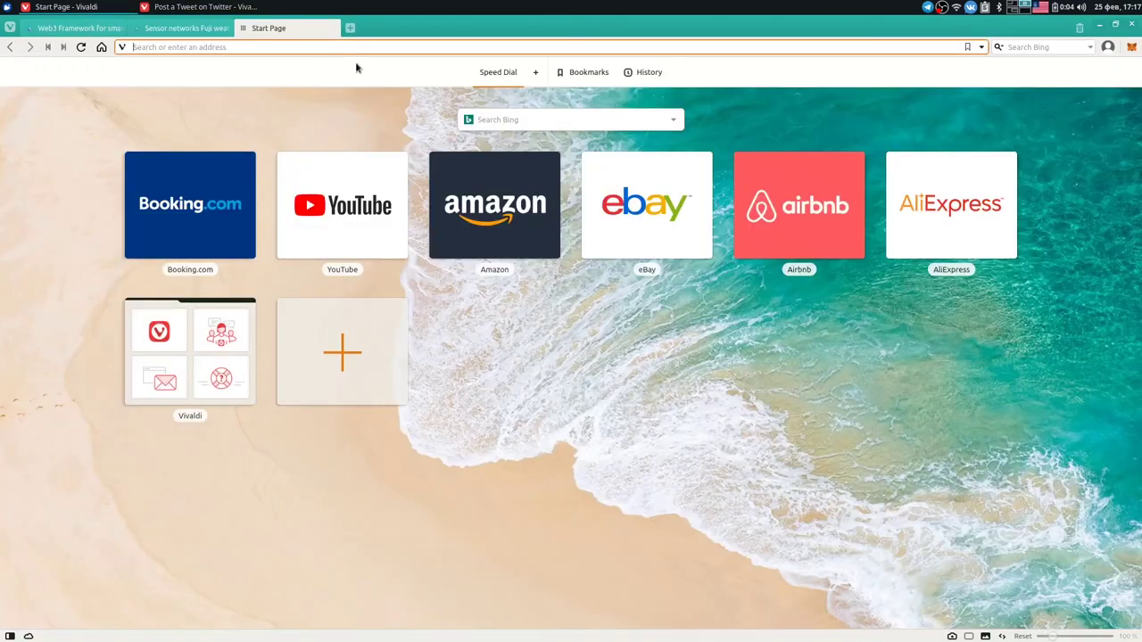
{"action": "key", "text": "ctrl+v"}
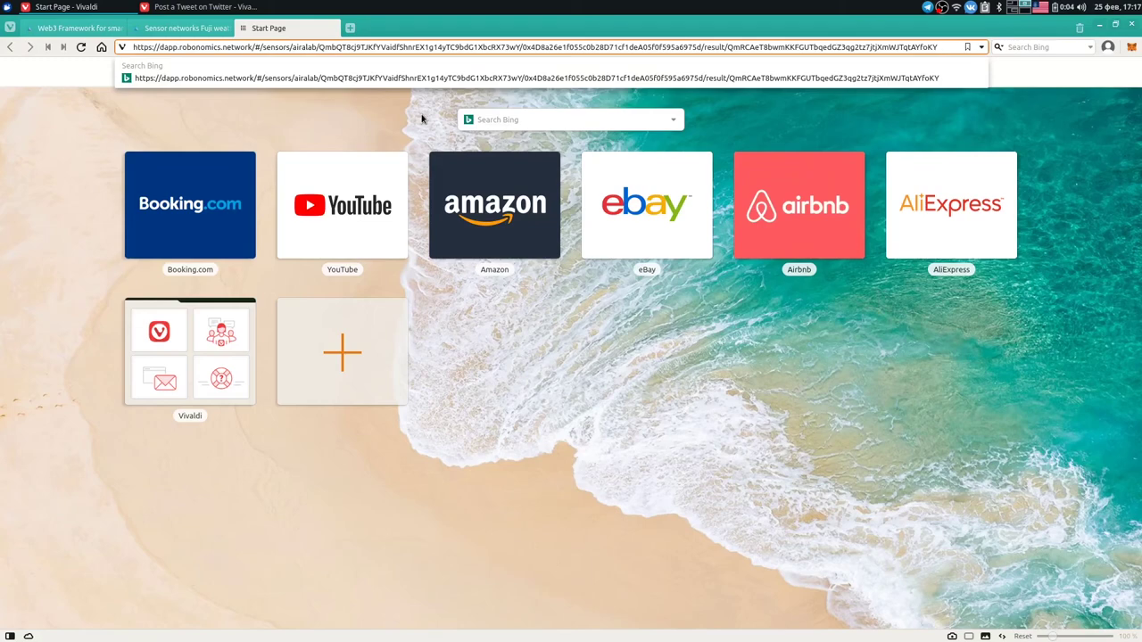
{"action": "key", "text": "Return"}
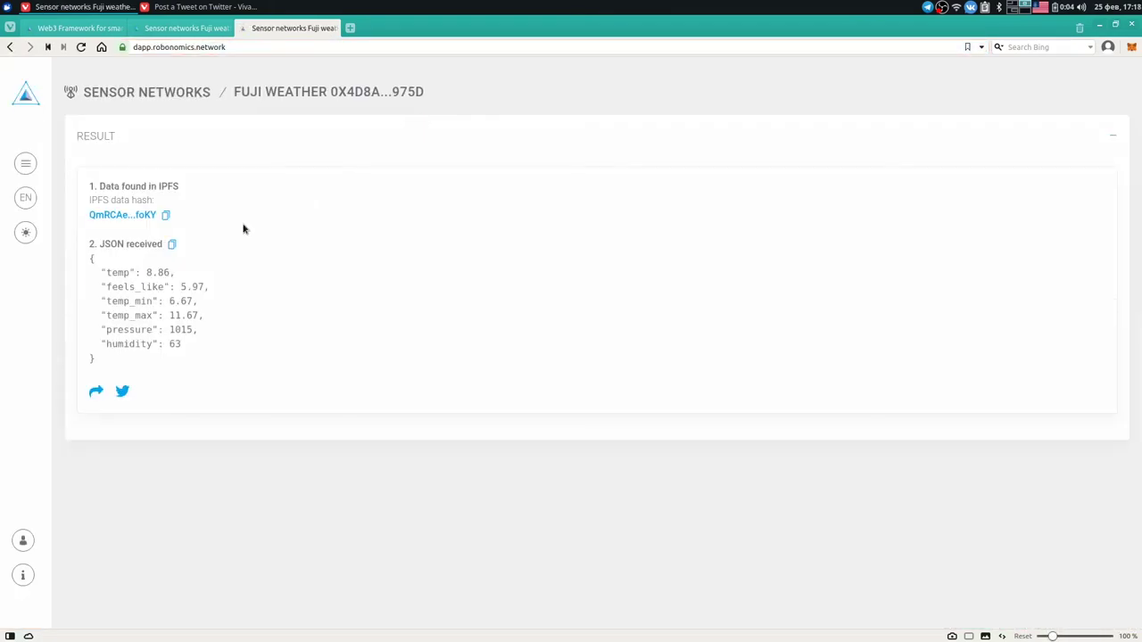
{"action": "left_click_drag", "start_coordinate": [113, 366], "coordinate": [91, 256]}
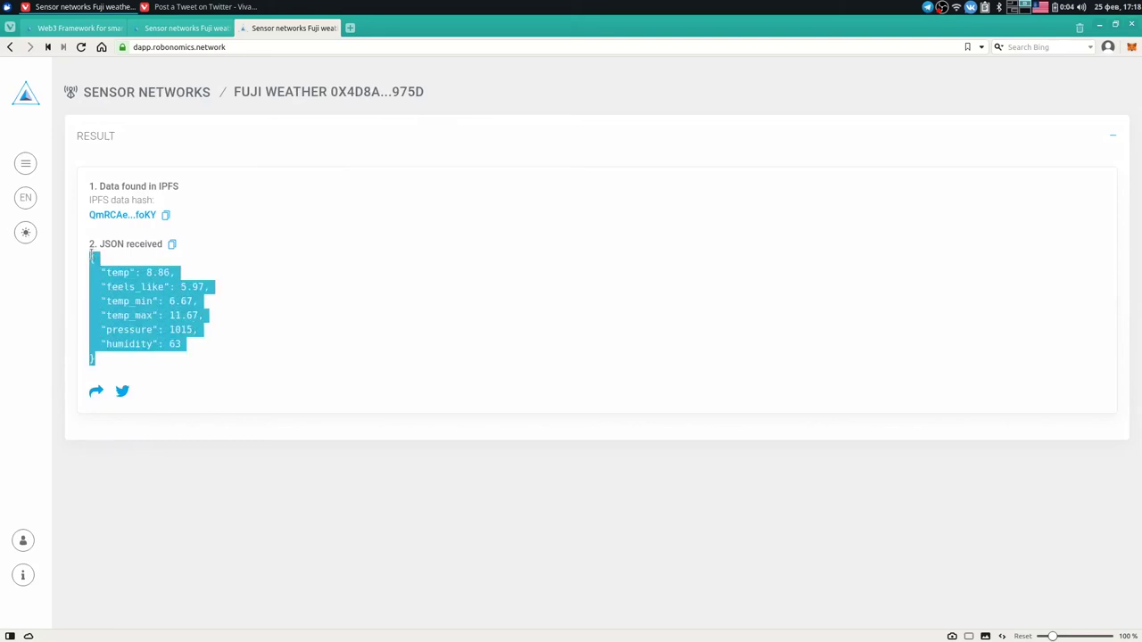
{"action": "left_click", "coordinate": [179, 305]}
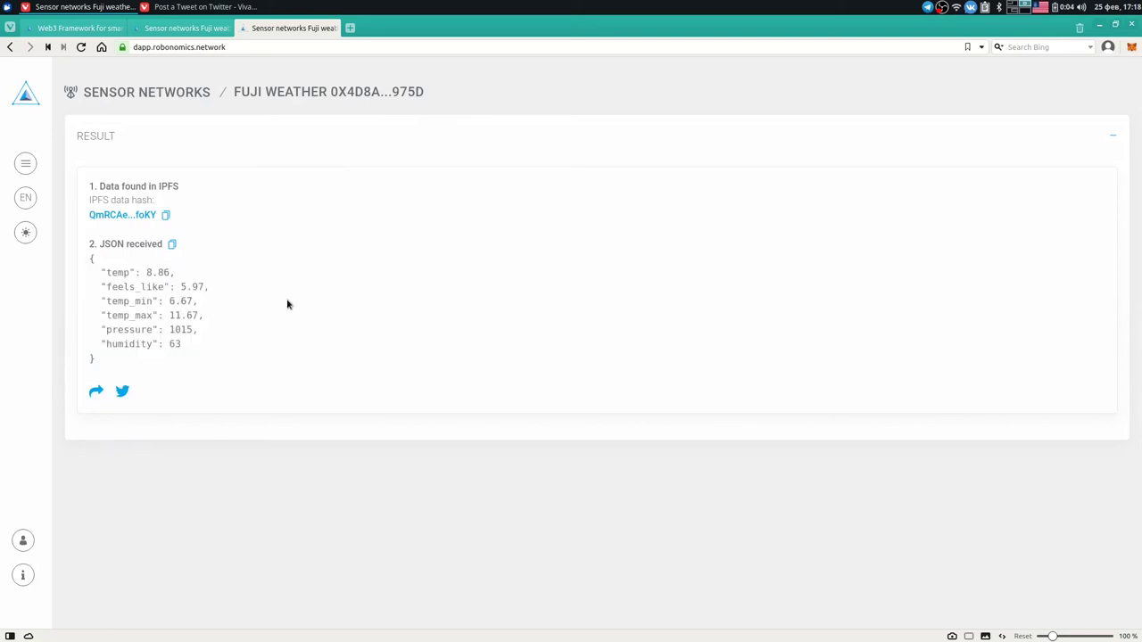
- Compare the shared result tab with the history tab, ending on the two-request Fuji Weather history
{"action": "left_click", "coordinate": [191, 29]}
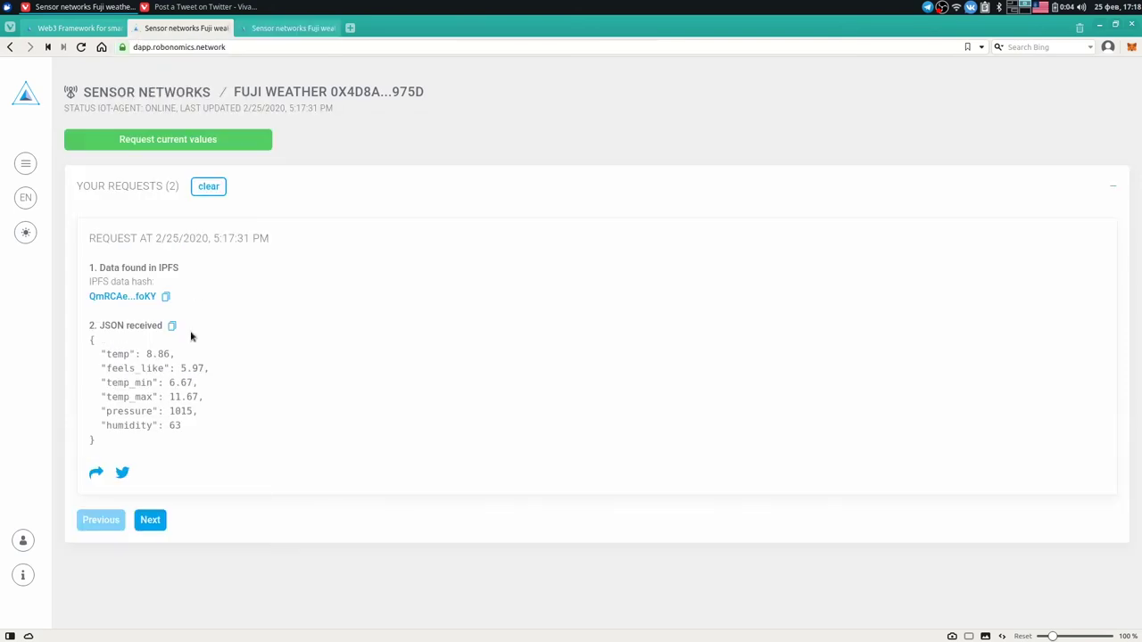
{"action": "left_click", "coordinate": [271, 28]}
{"action": "left_click", "coordinate": [184, 28]}
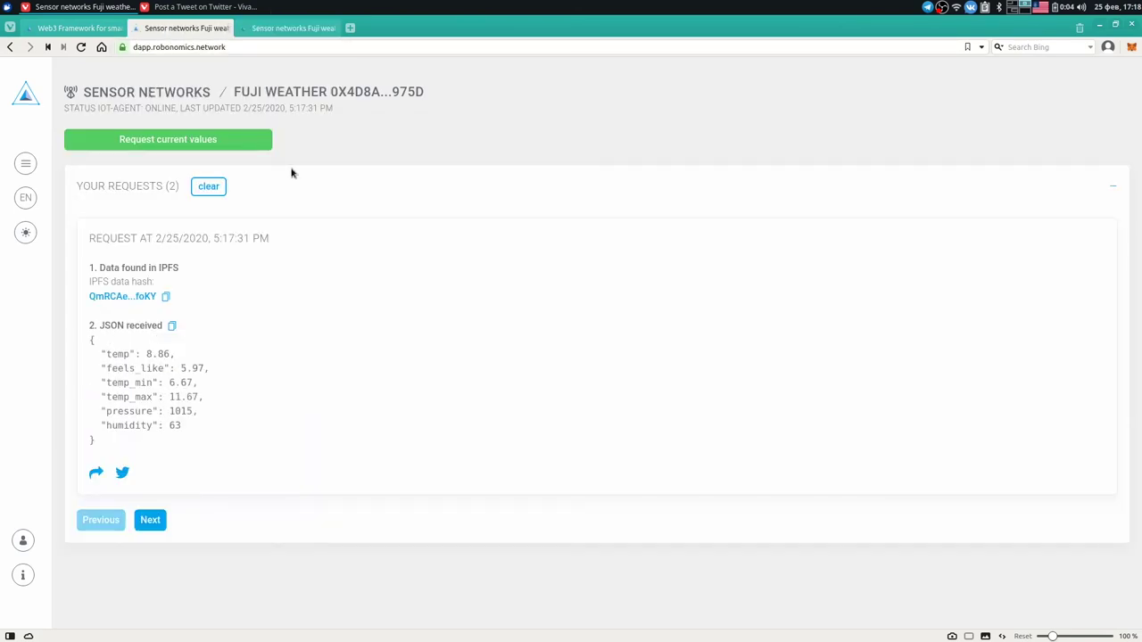